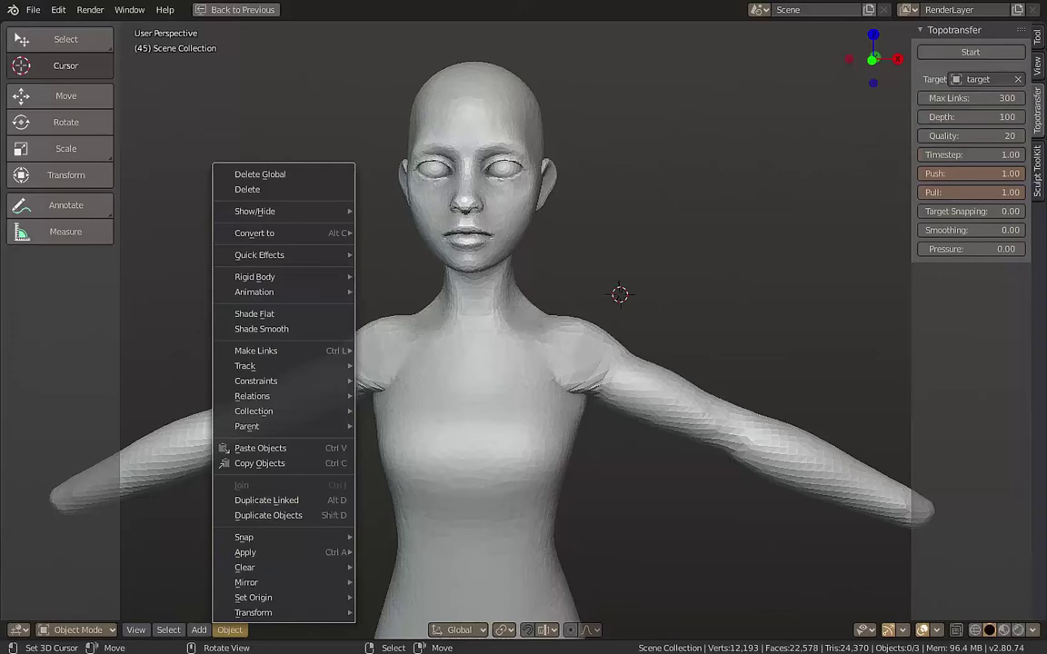
- From a three-quarter view, paste the copied quad head mesh into the scene beside the sculpted bust
{"action": "scroll", "coordinate": [562, 258], "scroll_direction": "up", "scroll_amount": 3}
{"action": "middle_click_drag", "start_coordinate": [485, 188], "coordinate": [517, 434], "text": "ctrl"}
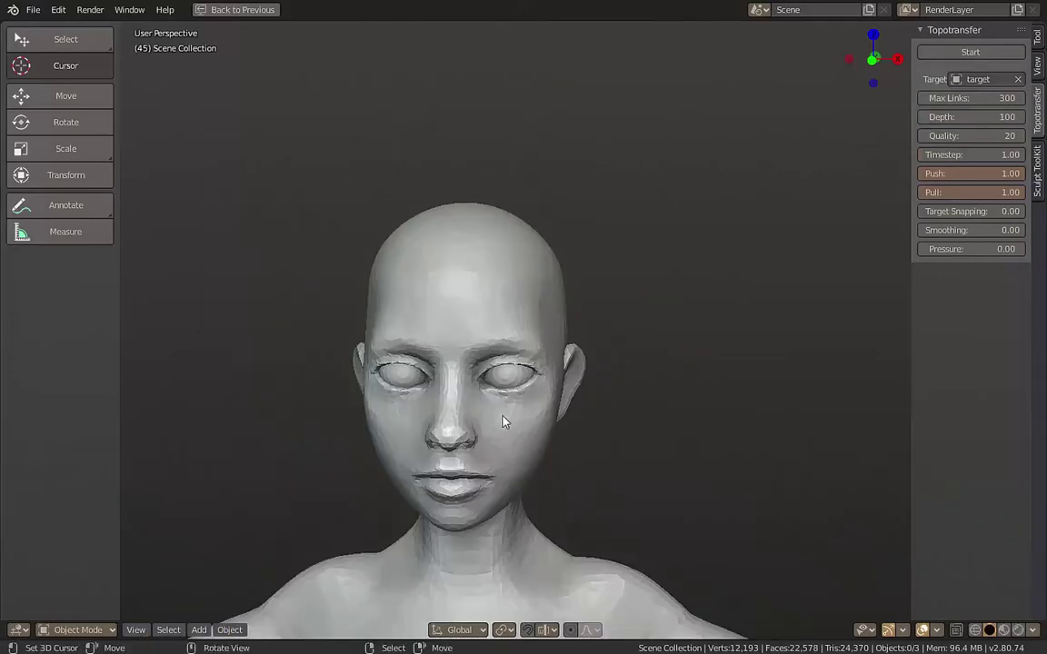
{"action": "mouse_move", "coordinate": [480, 399]}
{"action": "middle_mouse_down"}
{"action": "mouse_move", "coordinate": [438, 397]}
{"action": "mouse_move", "coordinate": [446, 376]}
{"action": "middle_mouse_up"}
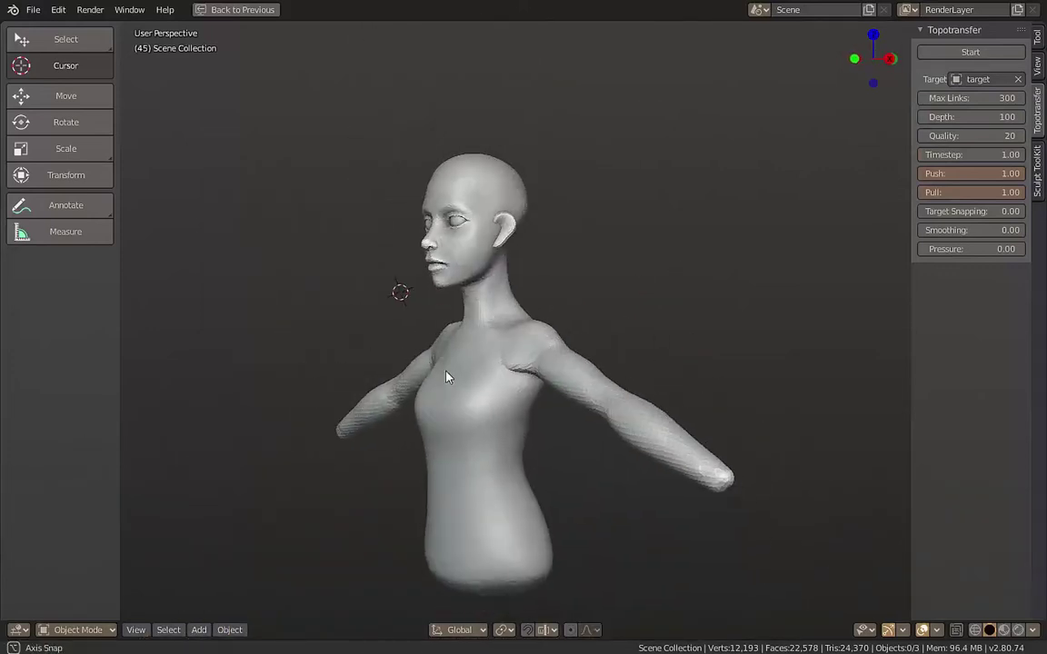
{"action": "key", "text": "ctrl+v"}
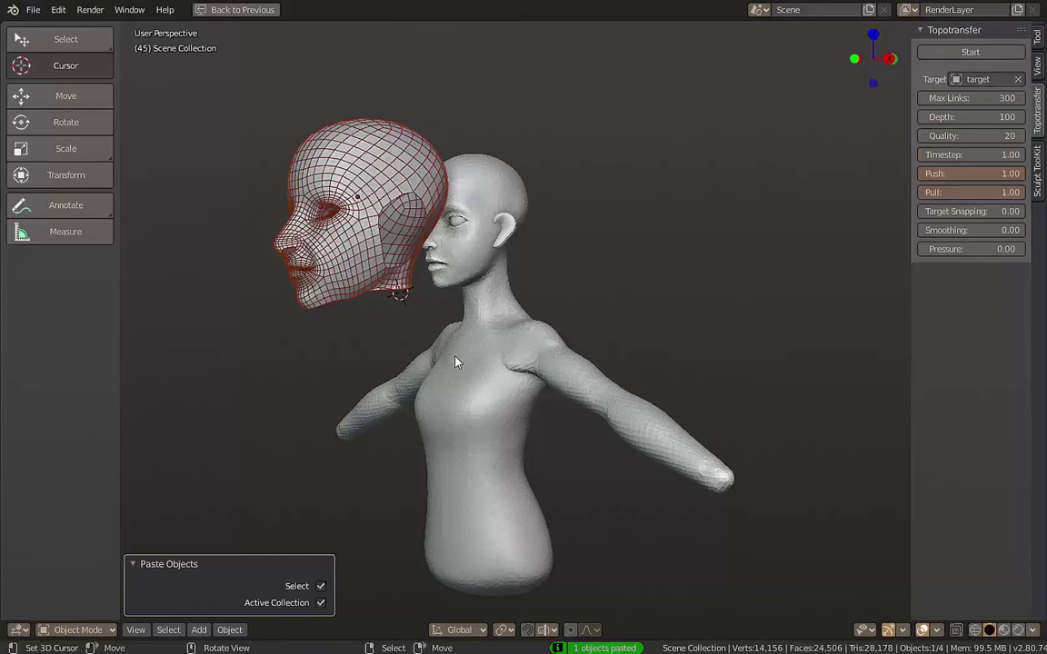
- Select the pasted quad head, reset it to the origin, and scale it down in wireframe view
{"action": "key", "text": "KP_3"}
{"action": "right_click", "coordinate": [390, 167]}
{"action": "middle_click_drag", "start_coordinate": [451, 219], "coordinate": [463, 286], "text": "shift"}
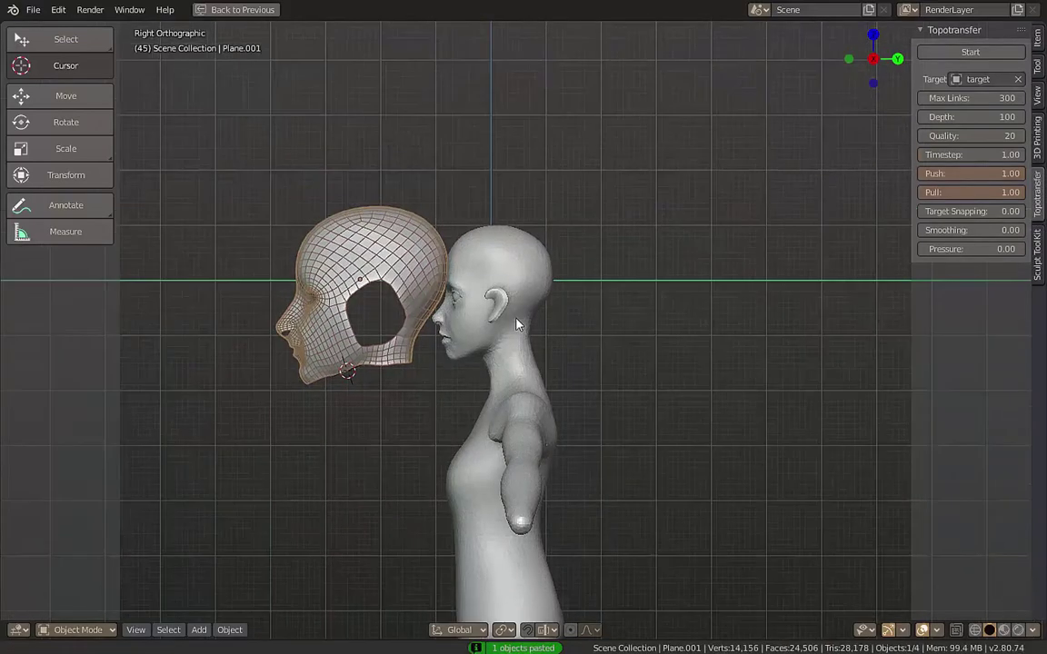
{"action": "key", "text": "alt+g"}
{"action": "scroll", "coordinate": [517, 325], "scroll_direction": "up", "scroll_amount": 3}
{"action": "key", "text": "s"}
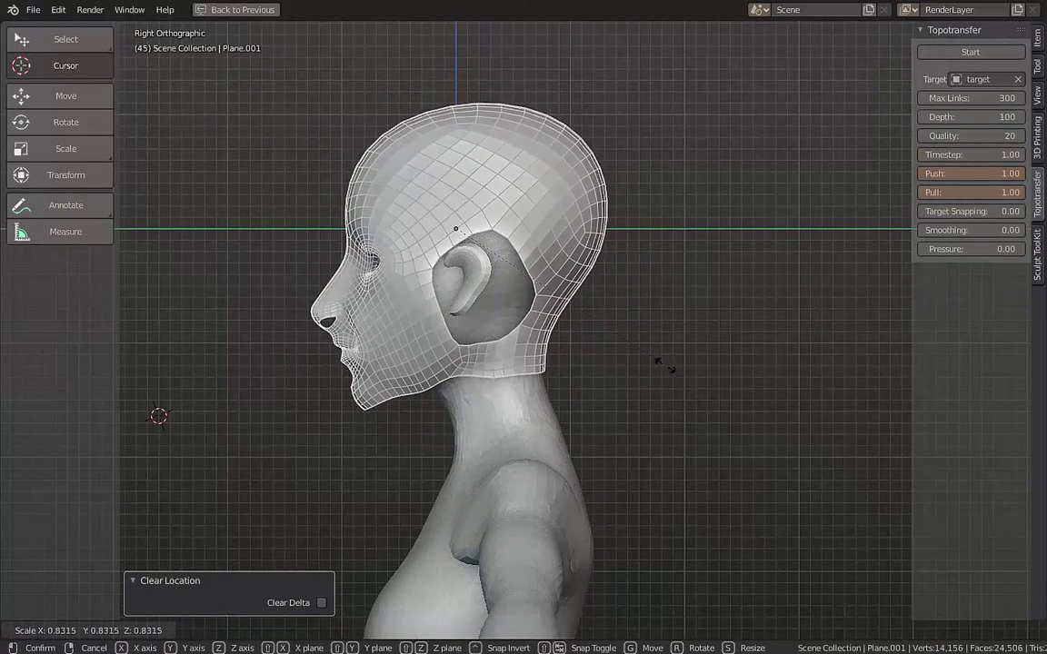
{"action": "left_click", "coordinate": [658, 360]}
{"action": "key", "text": "shift+z"}
{"action": "scroll", "coordinate": [504, 397], "scroll_direction": "up", "scroll_amount": 2}
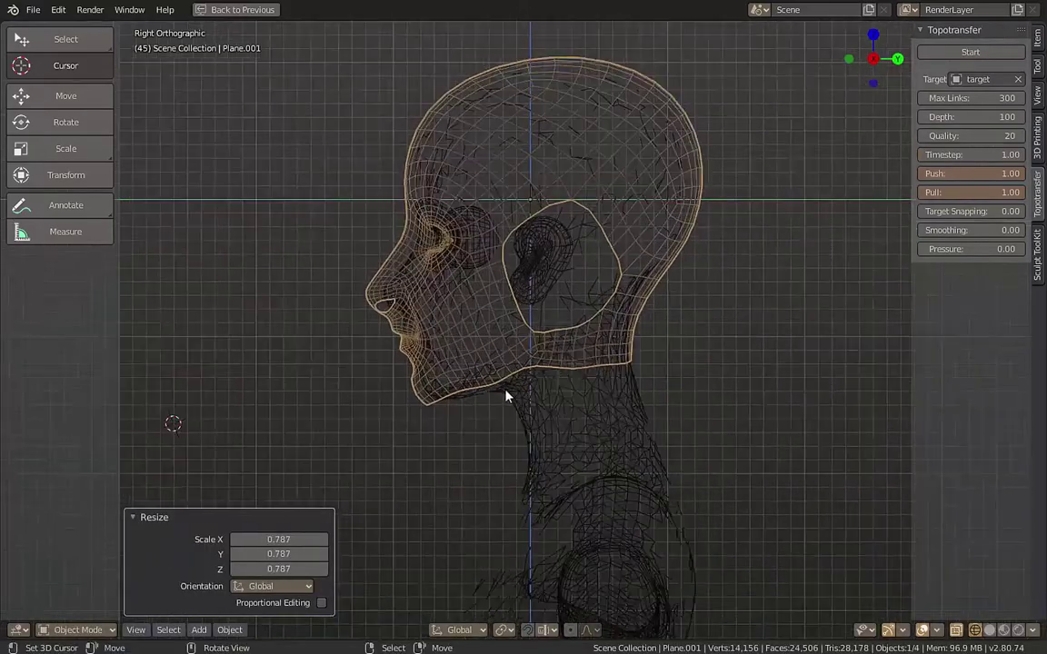
{"action": "scroll", "coordinate": [504, 397], "scroll_direction": "up", "scroll_amount": 2}
{"action": "left_click", "coordinate": [517, 393]}
- Lower the quad head along Z onto the bust's head and shrink it slightly
{"action": "key", "text": "g"}
{"action": "key", "text": "z"}
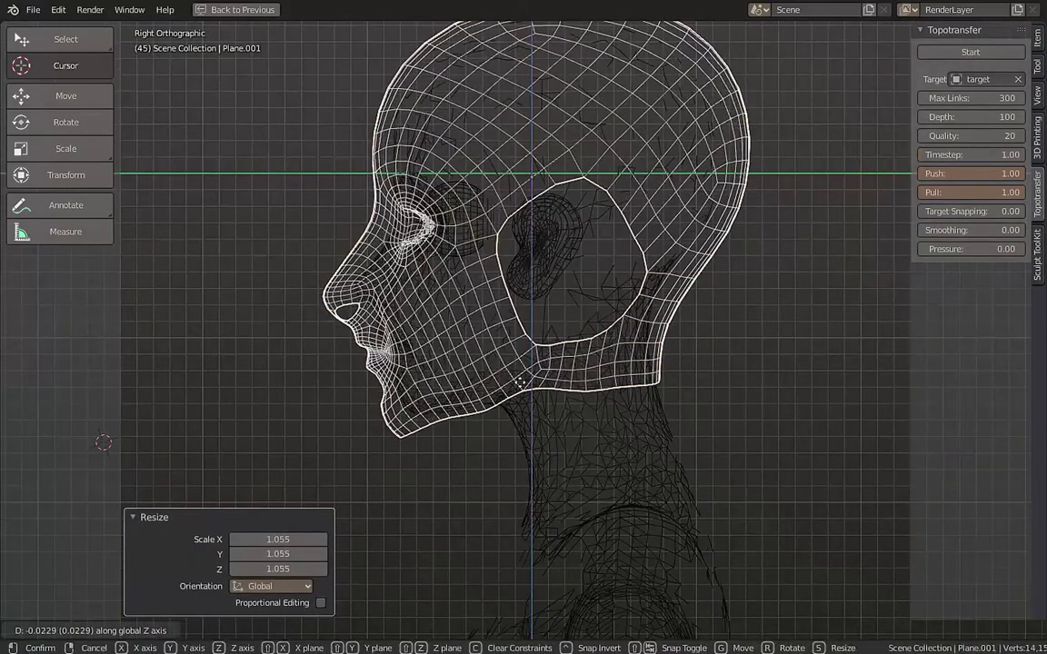
{"action": "left_click", "coordinate": [520, 388]}
{"action": "scroll", "coordinate": [521, 389], "scroll_direction": "up", "scroll_amount": 2}
{"action": "key", "text": "s"}
{"action": "left_click", "coordinate": [532, 490]}
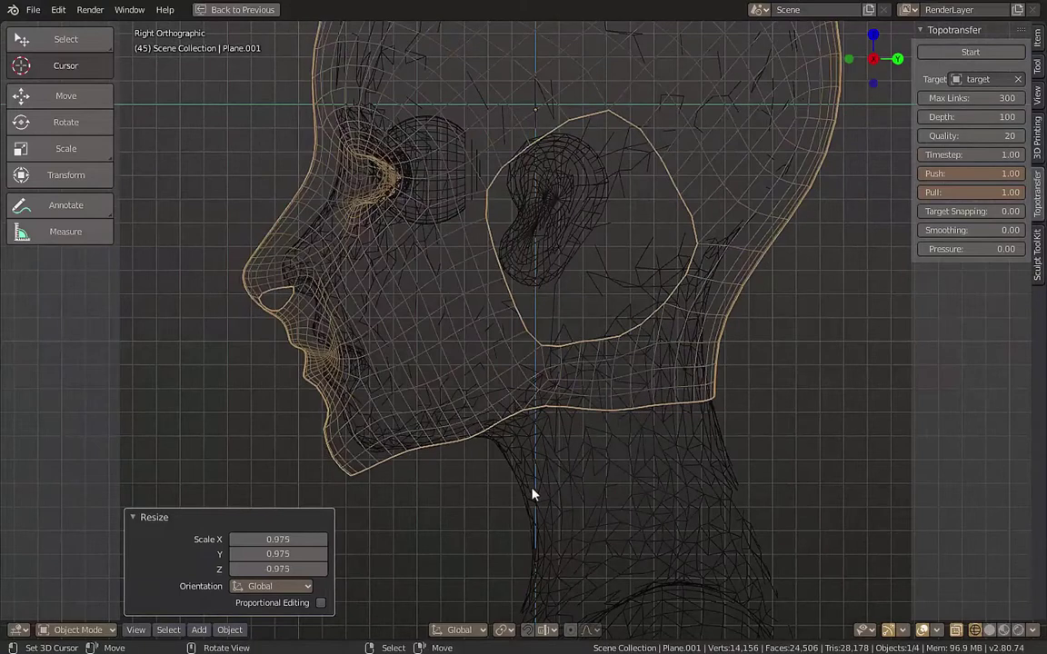
- Apply the quad head's scale and switch it into Sculpt Mode
{"action": "scroll", "coordinate": [360, 461], "scroll_direction": "up", "scroll_amount": 1}
{"action": "key", "text": "ctrl+a"}
{"action": "left_click", "coordinate": [450, 407]}
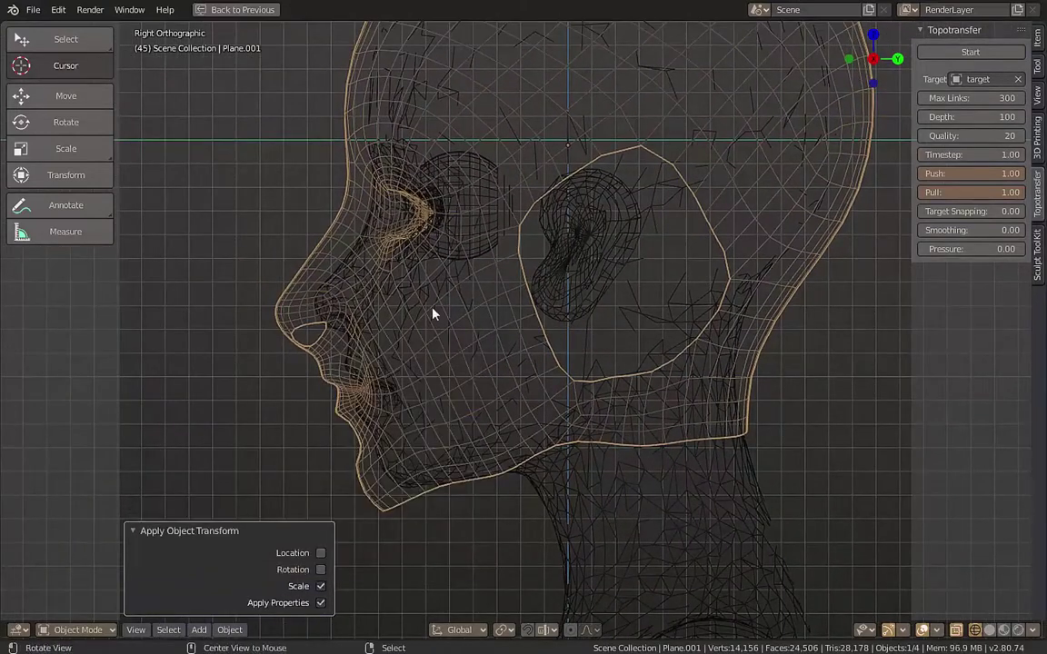
{"action": "key", "text": "ctrl+Tab"}
{"action": "scroll", "coordinate": [353, 363], "scroll_direction": "up", "scroll_amount": 3}
- Grab-brush the quad head's lips and chin toward the bust's profile
{"action": "left_click_drag", "start_coordinate": [397, 360], "coordinate": [383, 397]}
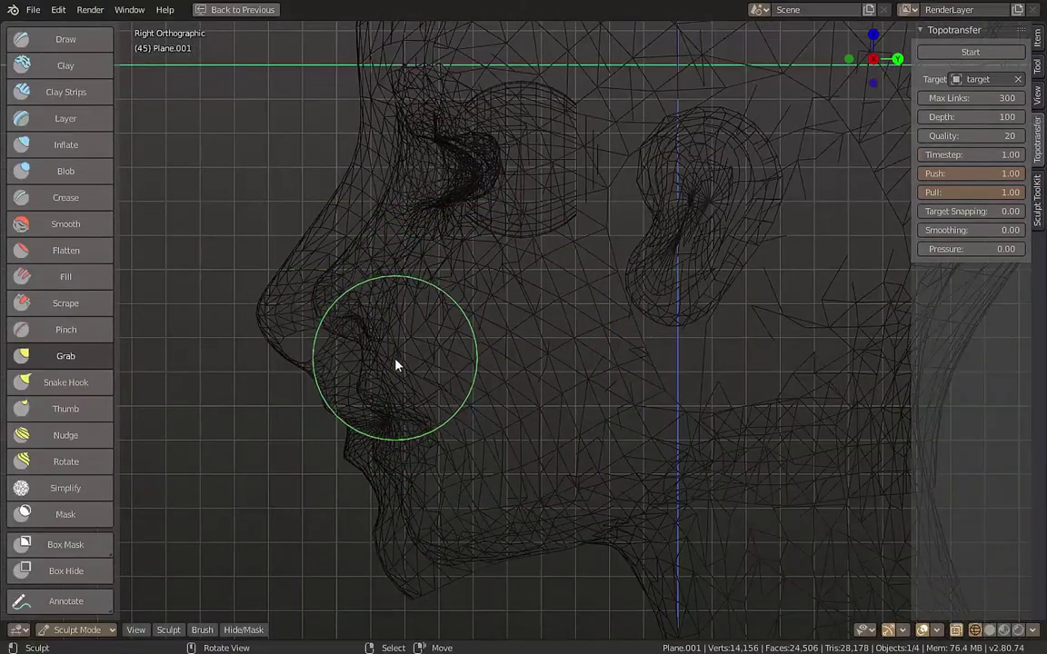
{"action": "left_click_drag", "start_coordinate": [425, 565], "coordinate": [369, 598]}
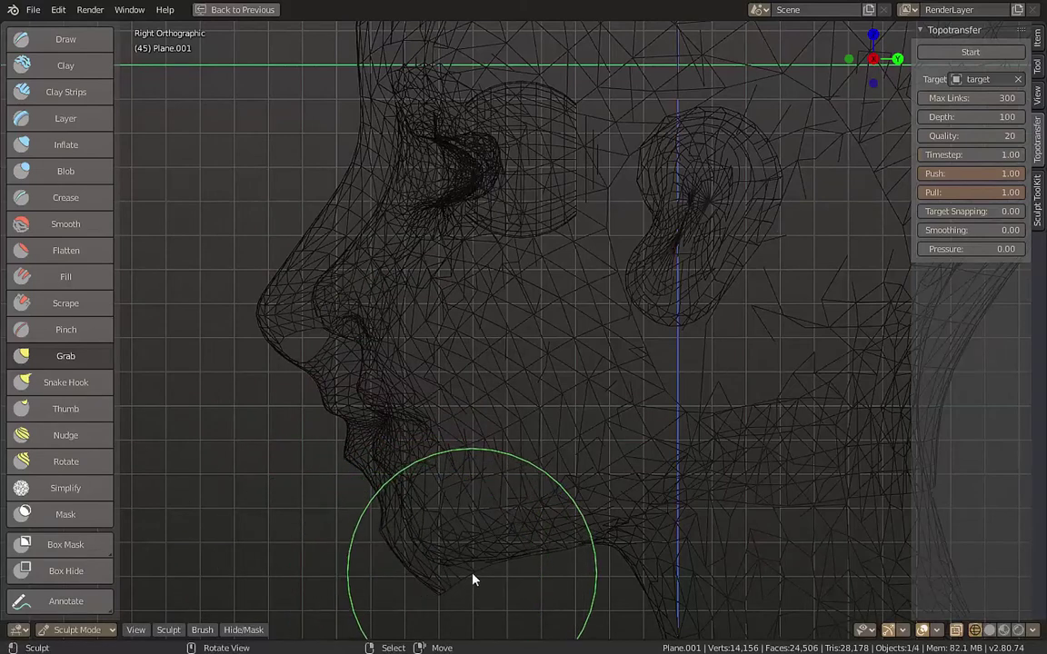
{"action": "left_click_drag", "start_coordinate": [474, 577], "coordinate": [448, 543]}
{"action": "middle_click_drag", "start_coordinate": [448, 543], "coordinate": [475, 607], "text": "shift"}
- Enlarge the Grab brush and pull the face profile onto the bust's profile
{"action": "key", "text": "f"}
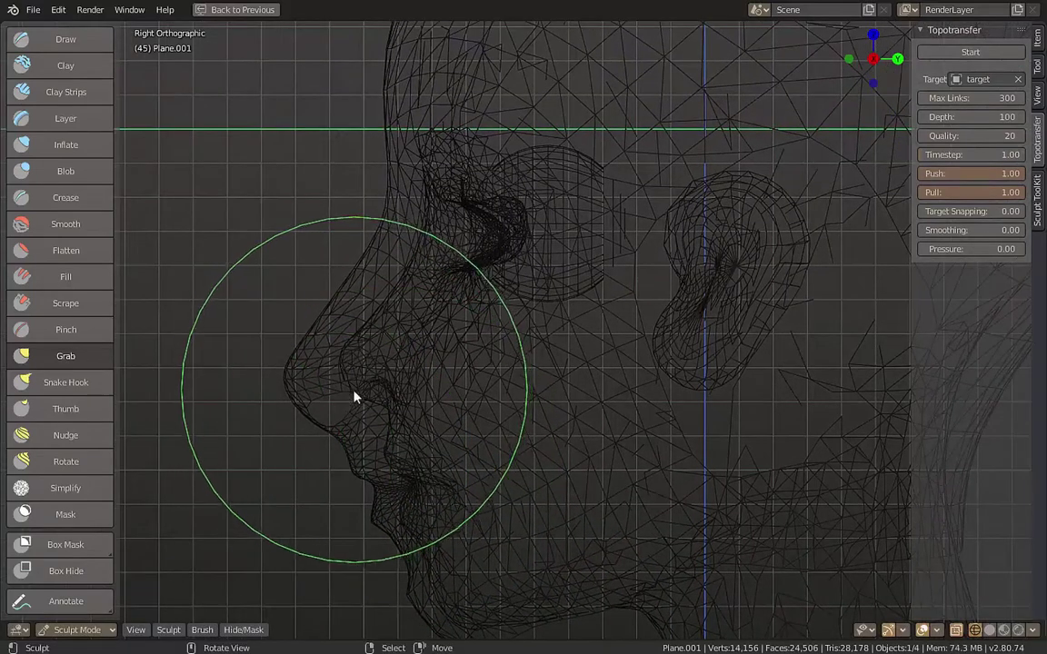
{"action": "left_click", "coordinate": [421, 402]}
{"action": "left_click_drag", "start_coordinate": [420, 403], "coordinate": [413, 241]}
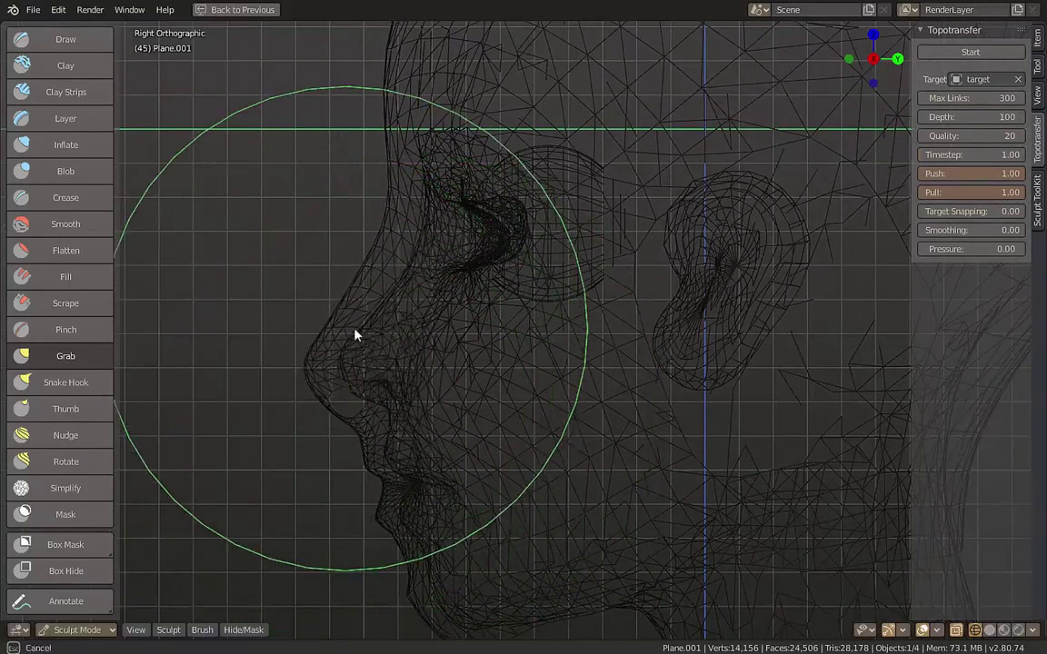
{"action": "middle_click_drag", "start_coordinate": [413, 241], "coordinate": [426, 444], "text": "shift"}
{"action": "scroll", "coordinate": [437, 250], "scroll_direction": "down", "scroll_amount": 3}
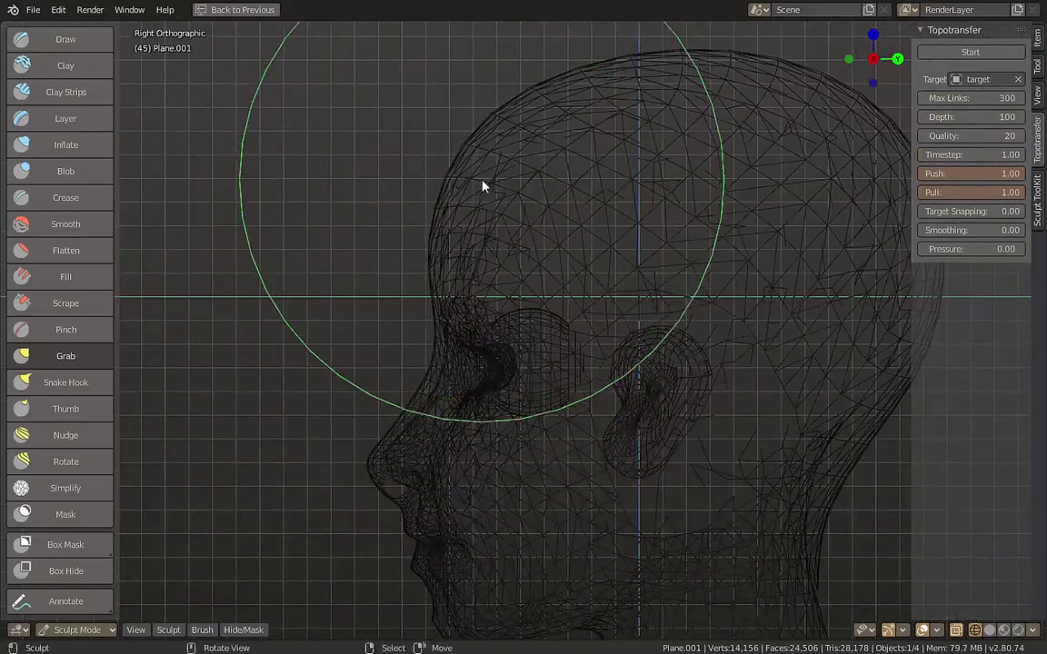
{"action": "scroll", "coordinate": [420, 351], "scroll_direction": "up", "scroll_amount": 2}
- Nudge the nose into place and drag the lower lip and chin down to match
{"action": "left_click_drag", "start_coordinate": [420, 352], "coordinate": [414, 294]}
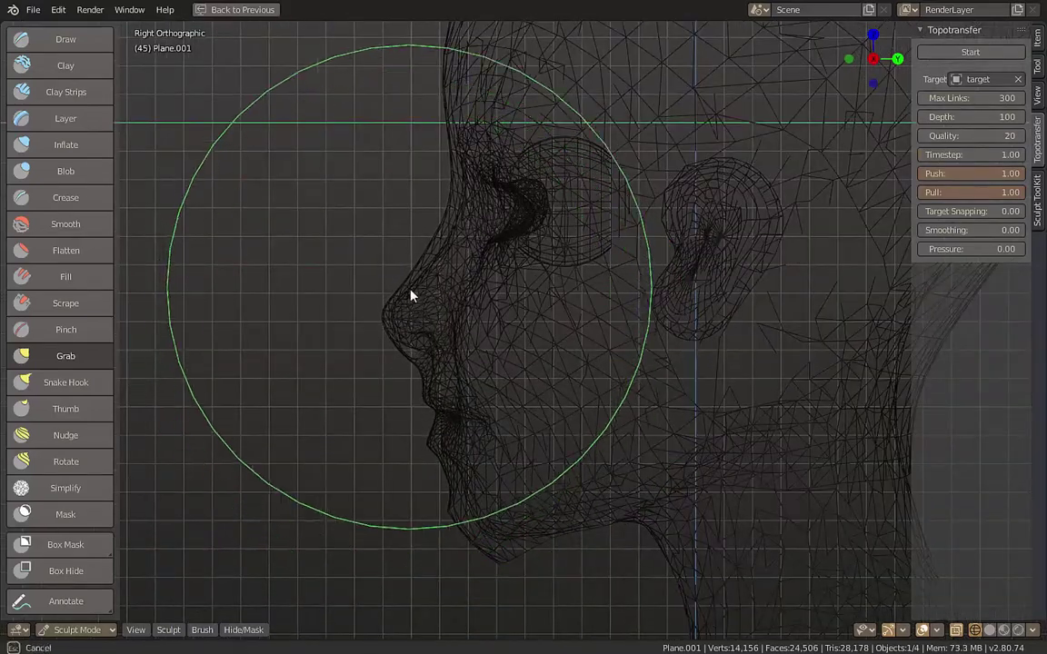
{"action": "mouse_move", "coordinate": [413, 294]}
{"action": "middle_mouse_down"}
{"action": "mouse_move", "coordinate": [459, 511]}
{"action": "mouse_move", "coordinate": [347, 547]}
{"action": "mouse_move", "coordinate": [397, 455]}
{"action": "middle_mouse_up"}
{"action": "left_click_drag", "start_coordinate": [405, 454], "coordinate": [483, 583]}
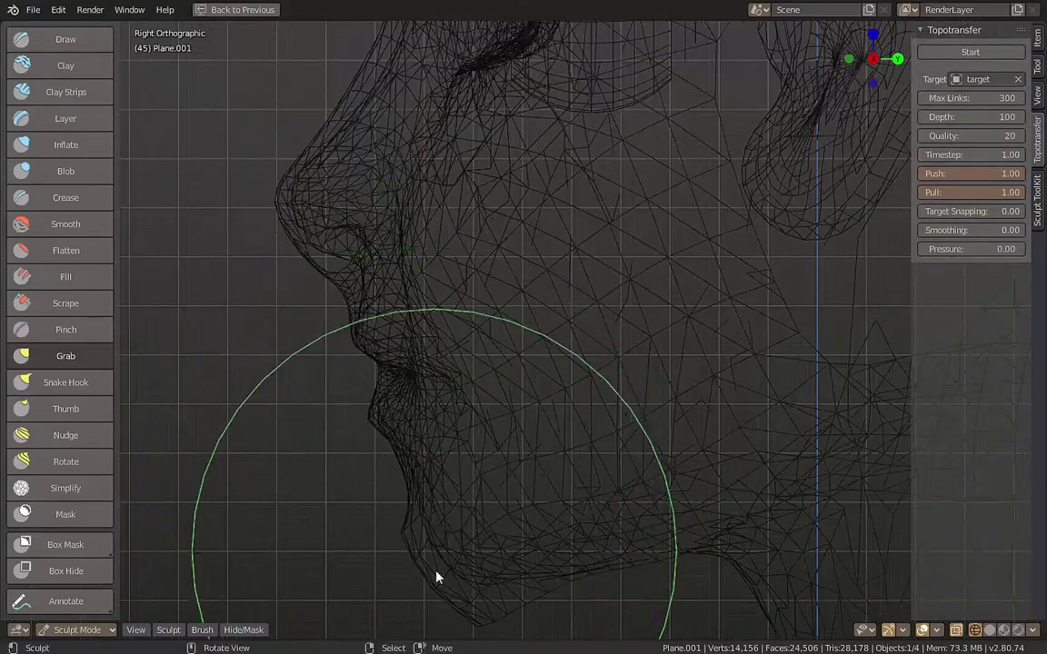
{"action": "scroll", "coordinate": [635, 319], "scroll_direction": "down", "scroll_amount": 3}
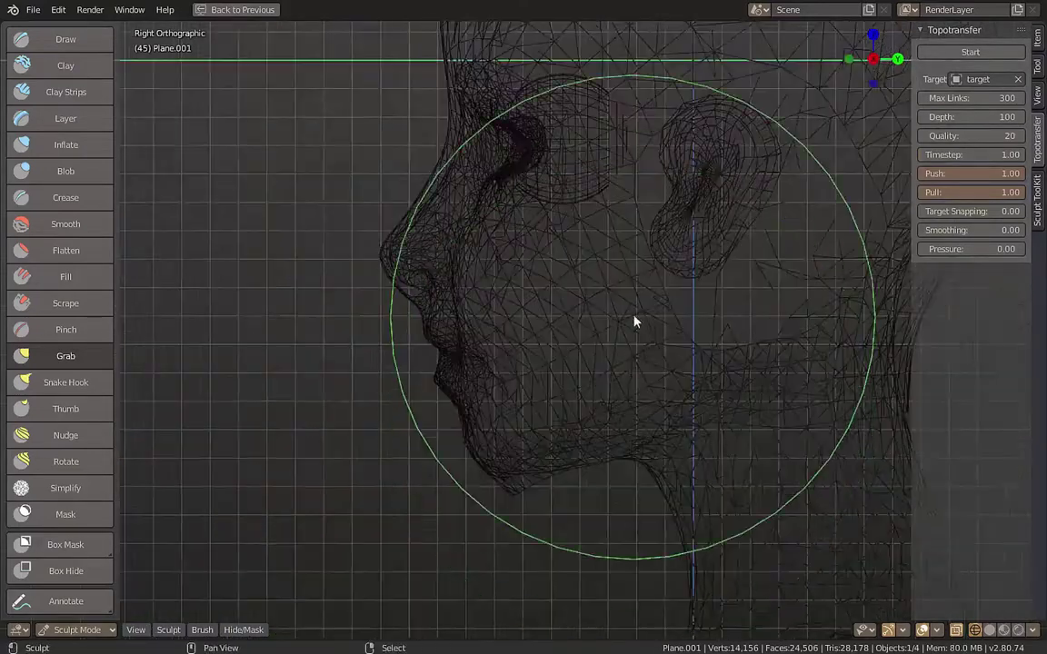
{"action": "middle_click_drag", "start_coordinate": [635, 320], "coordinate": [582, 411], "text": "shift"}
{"action": "key", "text": "KP_1"}
- Switch to solid shading with wire overlay and reshape the eyelids around the eye
{"action": "key", "text": "shift+z"}
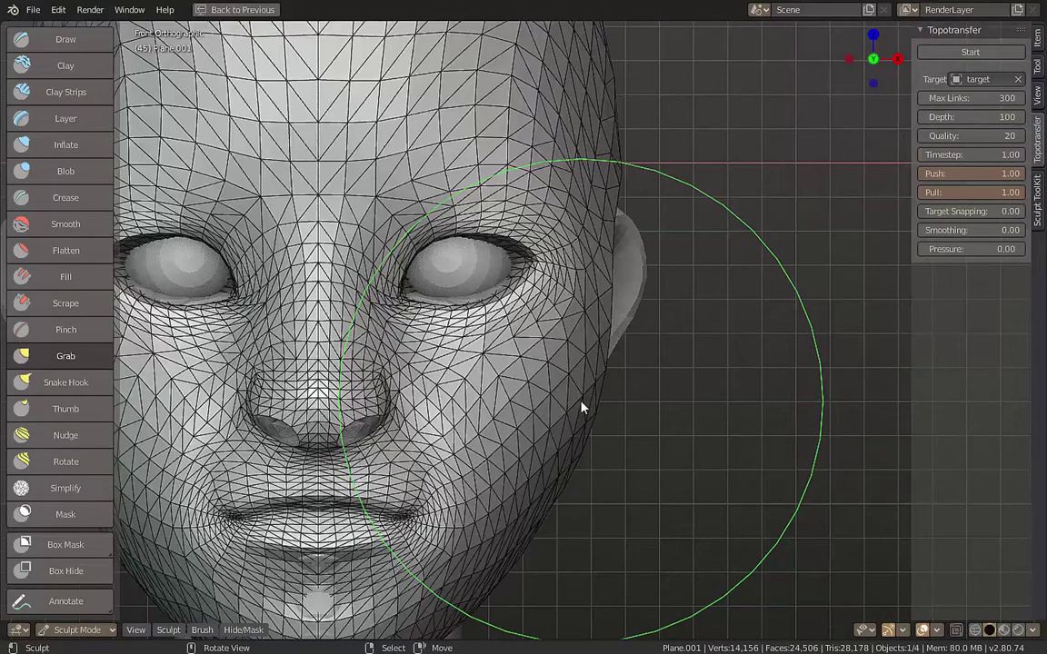
{"action": "scroll", "coordinate": [531, 336], "scroll_direction": "up", "scroll_amount": 3}
{"action": "mouse_move", "coordinate": [532, 336]}
{"action": "left_mouse_down"}
{"action": "mouse_move", "coordinate": [389, 219]}
{"action": "mouse_move", "coordinate": [397, 198]}
{"action": "left_mouse_up"}
{"action": "scroll", "coordinate": [533, 168], "scroll_direction": "down", "scroll_amount": 4}
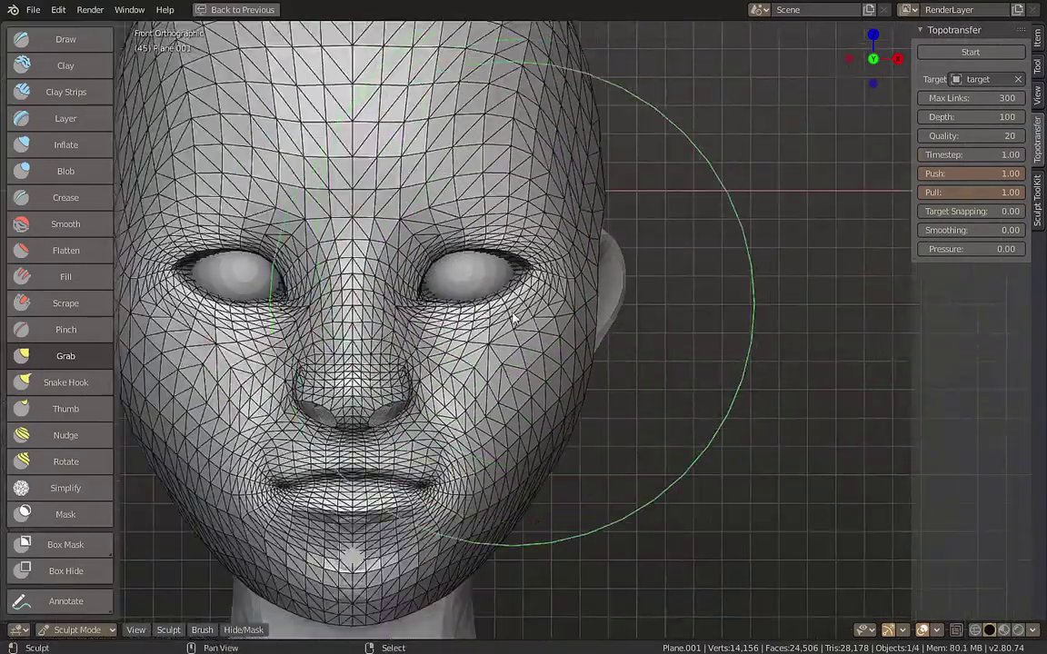
- Reduce the Grab brush size, then leave Sculpt Mode for Object Mode
{"action": "key", "text": "f"}
{"action": "left_click", "coordinate": [499, 290]}
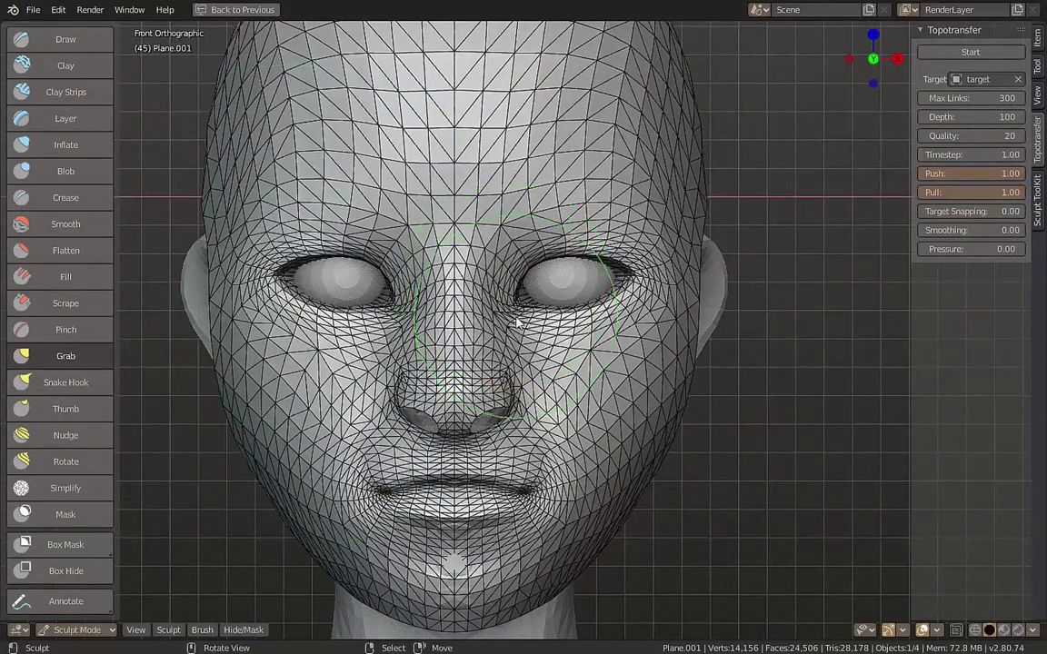
{"action": "left_click_drag", "start_coordinate": [505, 325], "coordinate": [507, 304]}
{"action": "key", "text": "f"}
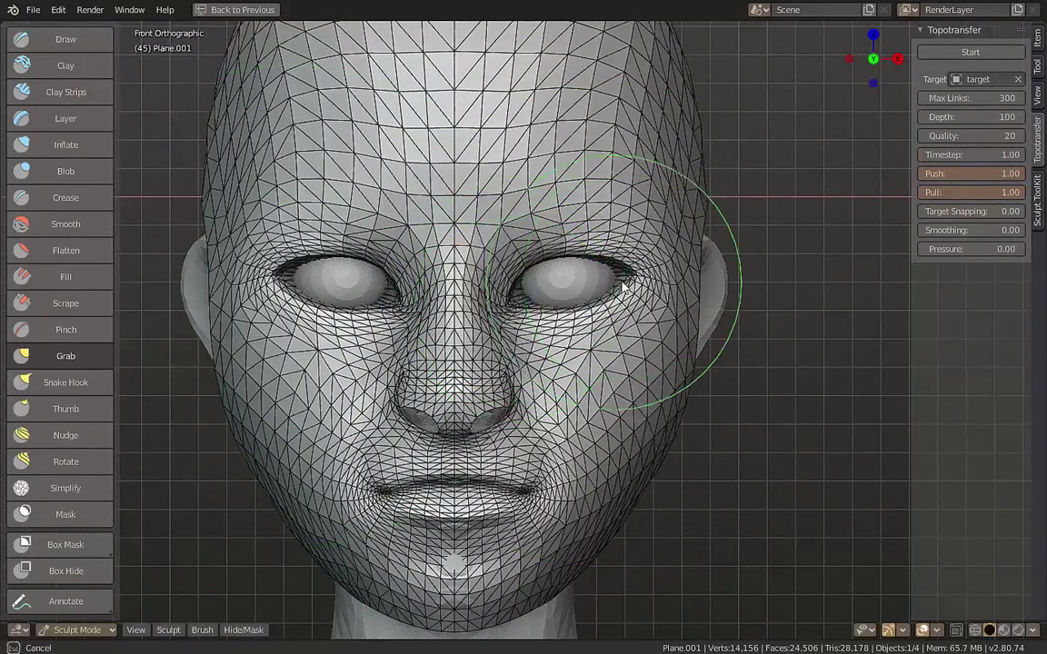
{"action": "scroll", "coordinate": [643, 391], "scroll_direction": "down", "scroll_amount": 3}
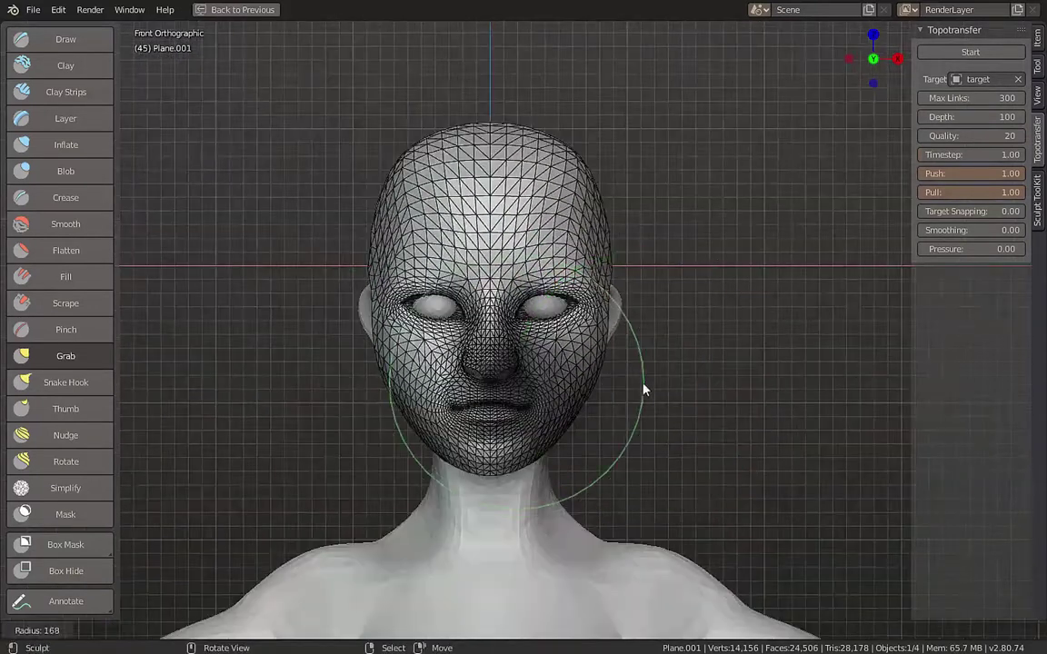
{"action": "left_click", "coordinate": [673, 236]}
{"action": "key", "text": "ctrl+Tab"}
{"action": "mouse_move", "coordinate": [672, 236]}
{"action": "middle_mouse_down"}
{"action": "mouse_move", "coordinate": [595, 371]}
{"action": "mouse_move", "coordinate": [647, 325]}
{"action": "middle_mouse_up"}
- Start Topotransfer on the quad head and raise Target Snapping to 0.20 while it runs
{"action": "scroll", "coordinate": [590, 421], "scroll_direction": "up", "scroll_amount": 4}
{"action": "scroll", "coordinate": [603, 427], "scroll_direction": "down", "scroll_amount": 3}
{"action": "scroll", "coordinate": [558, 398], "scroll_direction": "down", "scroll_amount": 1}
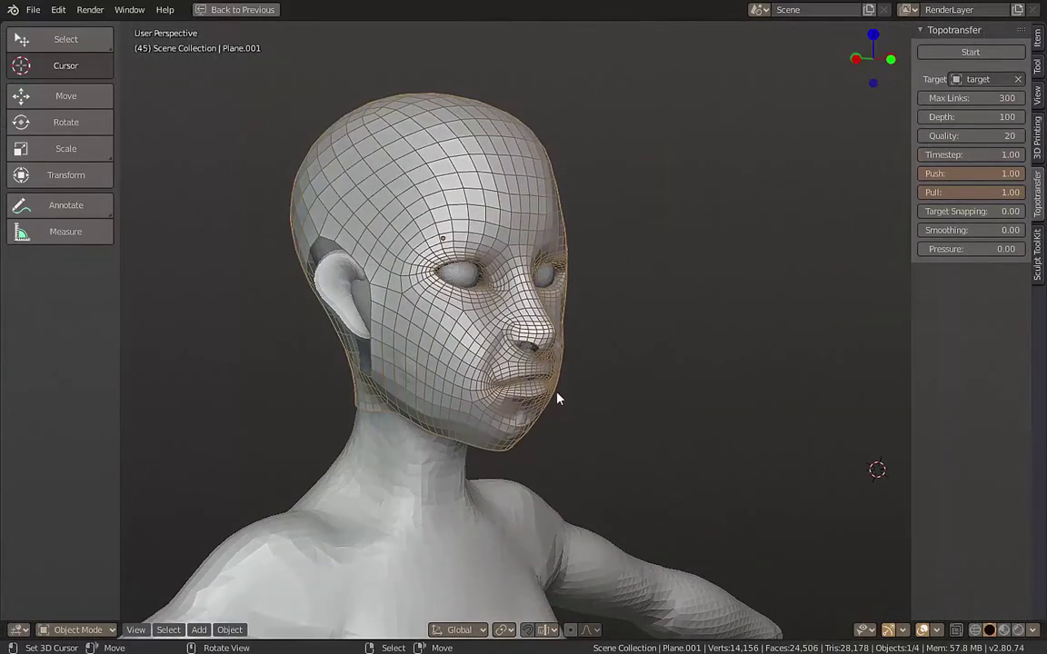
{"action": "left_click", "coordinate": [984, 55]}
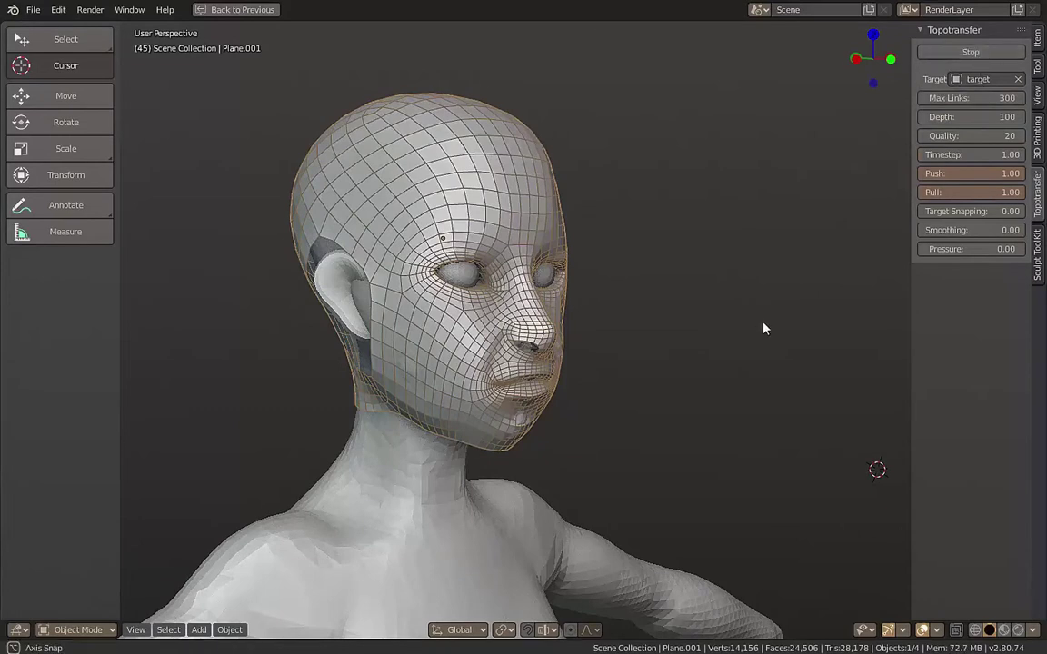
{"action": "mouse_move", "coordinate": [764, 327]}
{"action": "middle_mouse_down"}
{"action": "mouse_move", "coordinate": [641, 343]}
{"action": "mouse_move", "coordinate": [698, 324]}
{"action": "middle_mouse_up"}
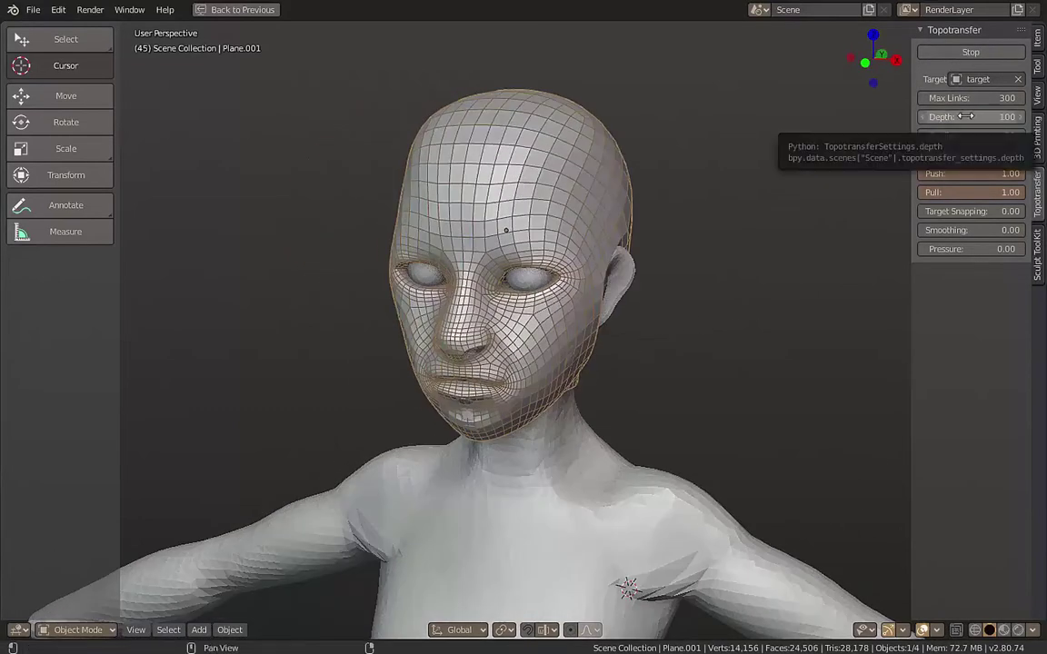
{"action": "middle_click_drag", "start_coordinate": [409, 234], "coordinate": [738, 257]}
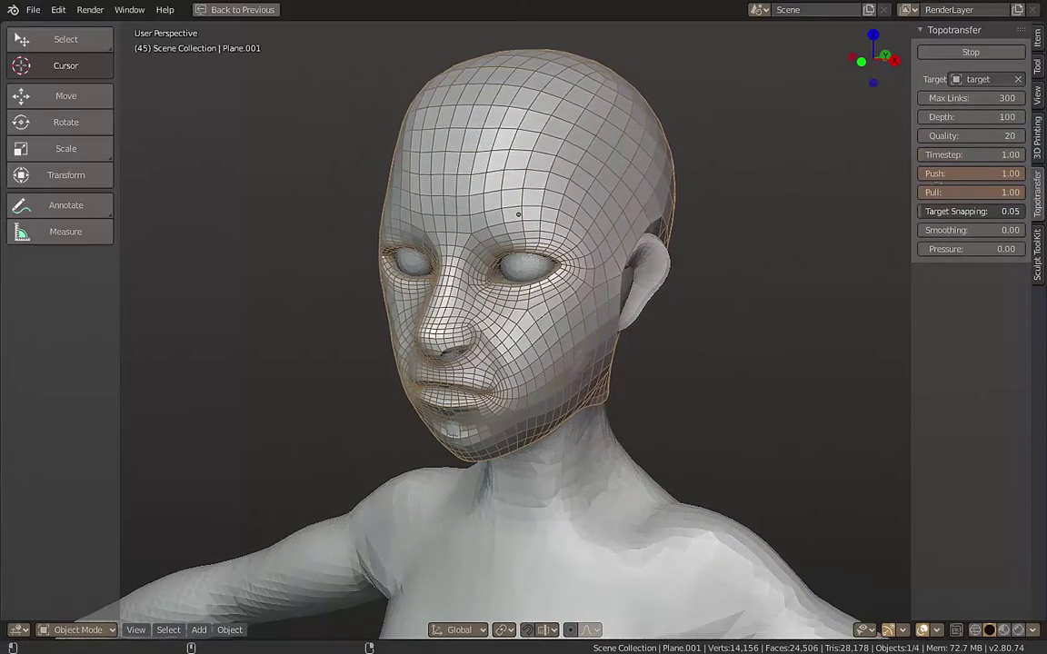
{"action": "left_click_drag", "start_coordinate": [967, 211], "coordinate": [999, 211]}
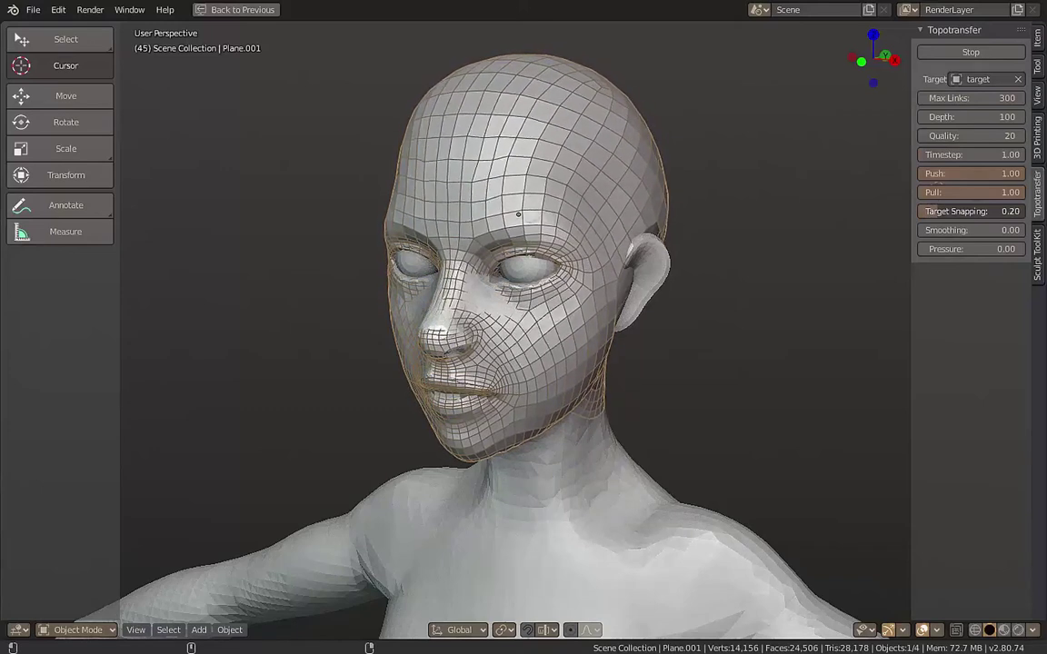
{"action": "mouse_move", "coordinate": [586, 340]}
{"action": "middle_mouse_down"}
{"action": "mouse_move", "coordinate": [425, 338]}
{"action": "mouse_move", "coordinate": [825, 191]}
{"action": "mouse_move", "coordinate": [635, 290]}
{"action": "mouse_move", "coordinate": [753, 276]}
{"action": "mouse_move", "coordinate": [813, 240]}
{"action": "mouse_move", "coordinate": [803, 260]}
{"action": "middle_mouse_up"}
- Set the Topotransfer Depth value to 20
{"action": "scroll", "coordinate": [635, 351], "scroll_direction": "up", "scroll_amount": 1}
{"action": "scroll", "coordinate": [651, 315], "scroll_direction": "up", "scroll_amount": 1}
{"action": "scroll", "coordinate": [652, 311], "scroll_direction": "up", "scroll_amount": 1}
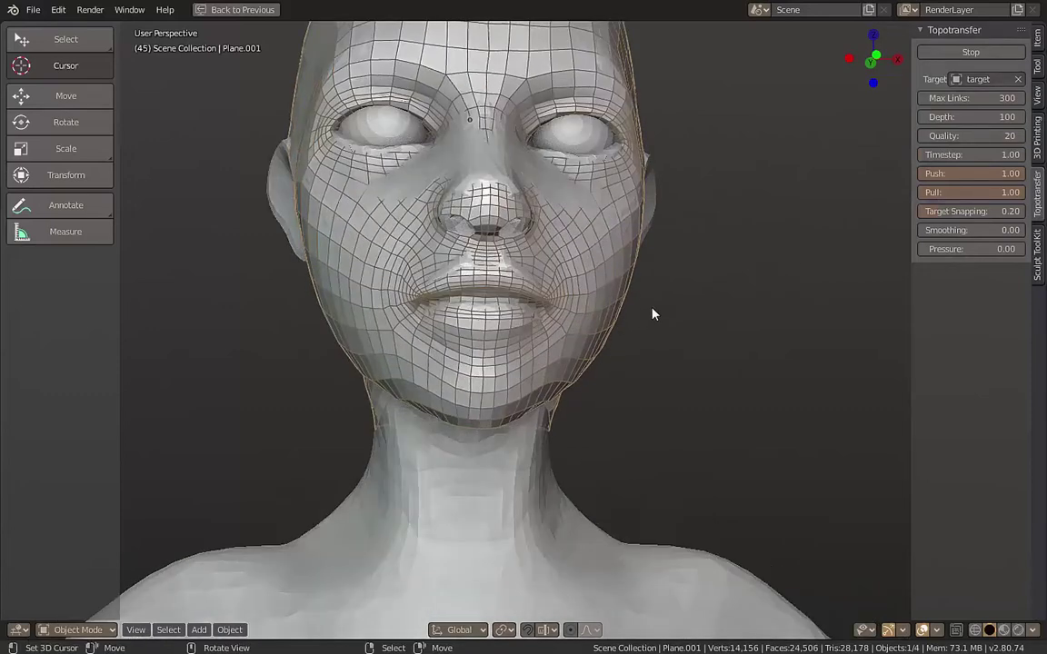
{"action": "scroll", "coordinate": [651, 311], "scroll_direction": "up", "scroll_amount": 1}
{"action": "middle_click_drag", "start_coordinate": [651, 311], "coordinate": [653, 338]}
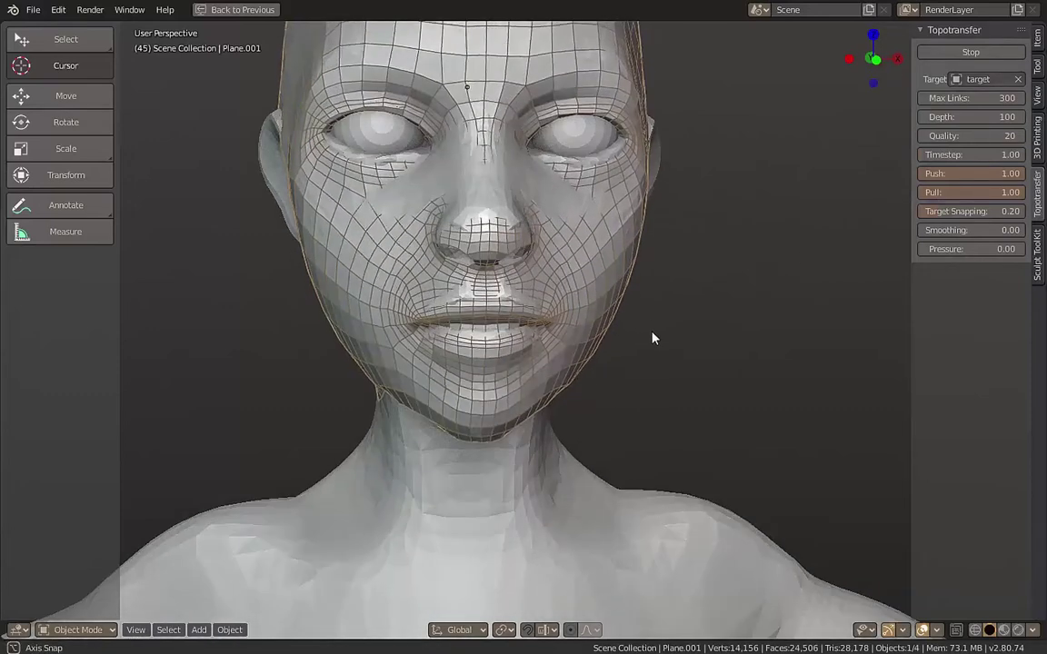
{"action": "left_click", "coordinate": [956, 117]}
{"action": "key", "text": "Return"}
- Mark guide points on the lips and lip corner from several angles while Topotransfer runs
{"action": "middle_click_drag", "start_coordinate": [636, 346], "coordinate": [570, 375]}
{"action": "left_click", "coordinate": [537, 301]}
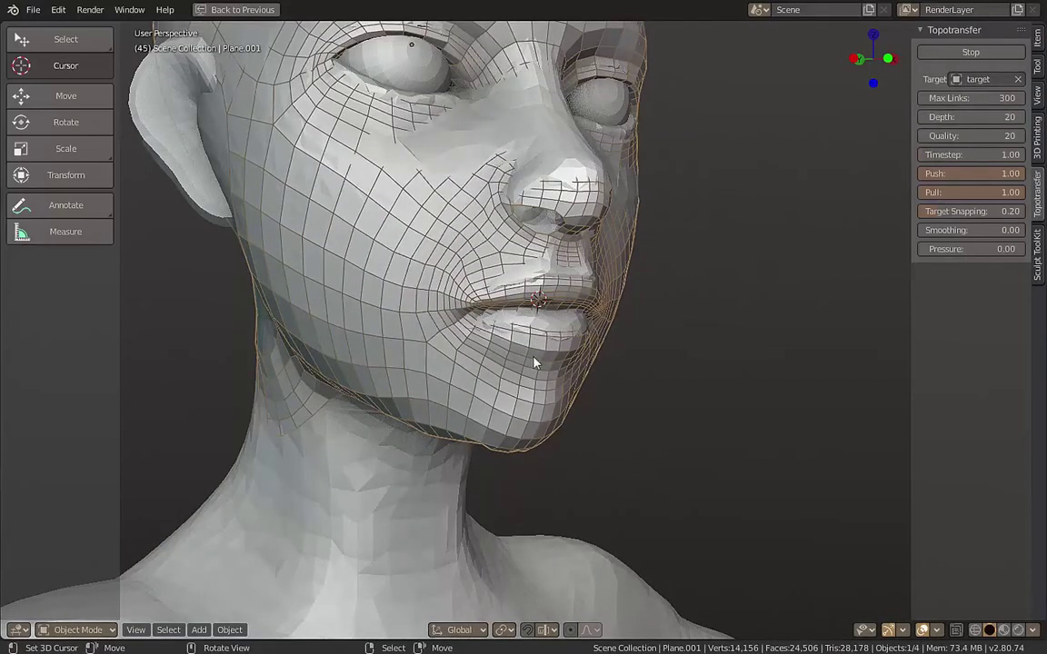
{"action": "left_click", "coordinate": [495, 316]}
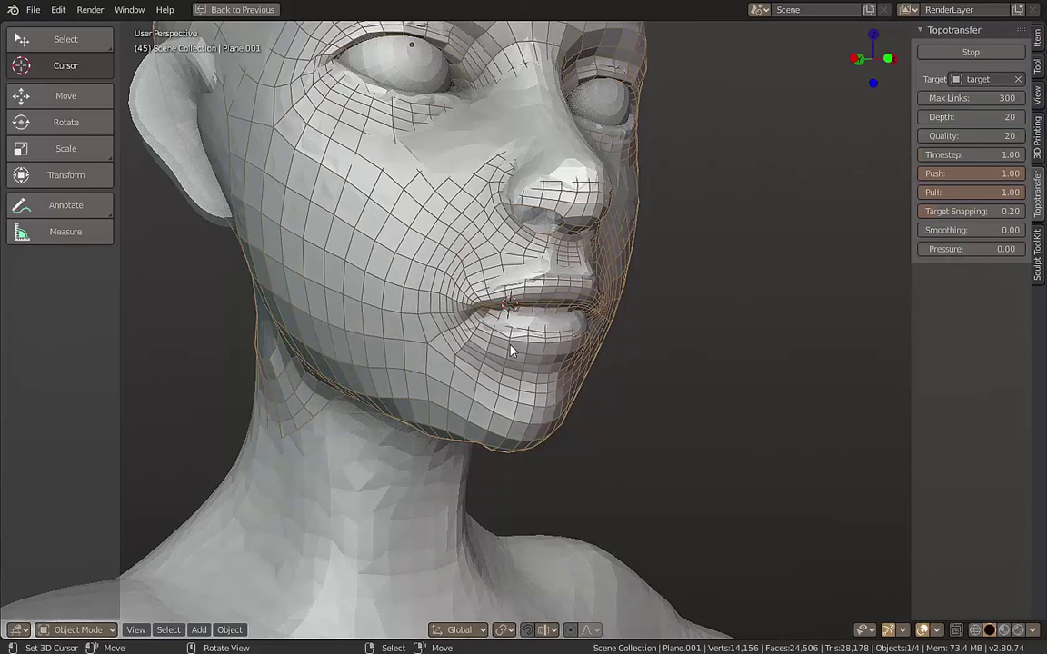
{"action": "middle_click_drag", "start_coordinate": [602, 350], "coordinate": [526, 346]}
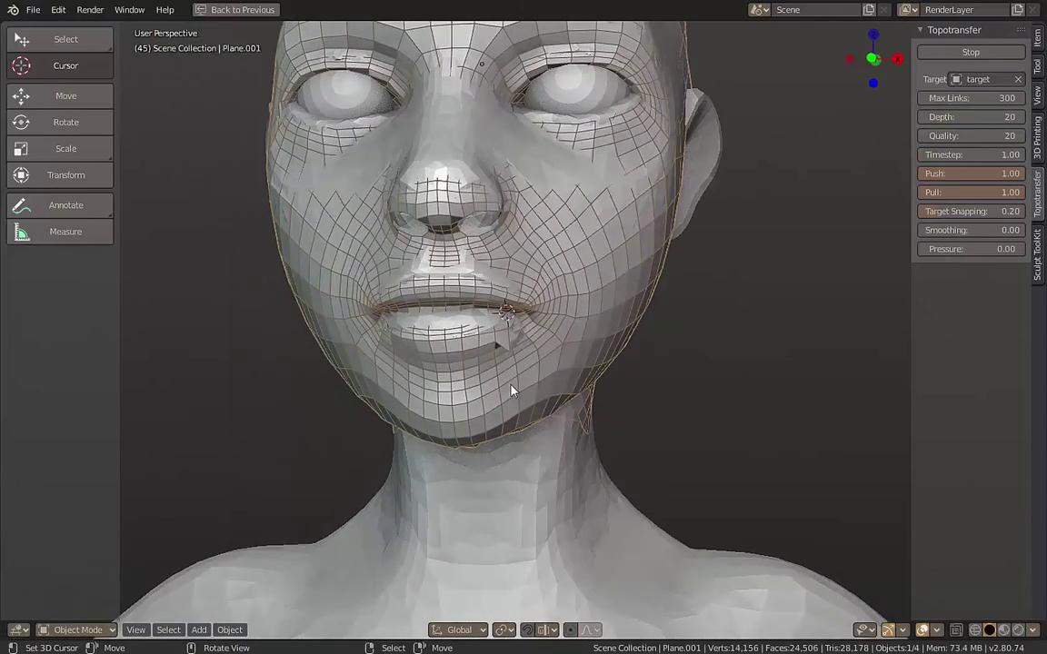
{"action": "left_click", "coordinate": [485, 313]}
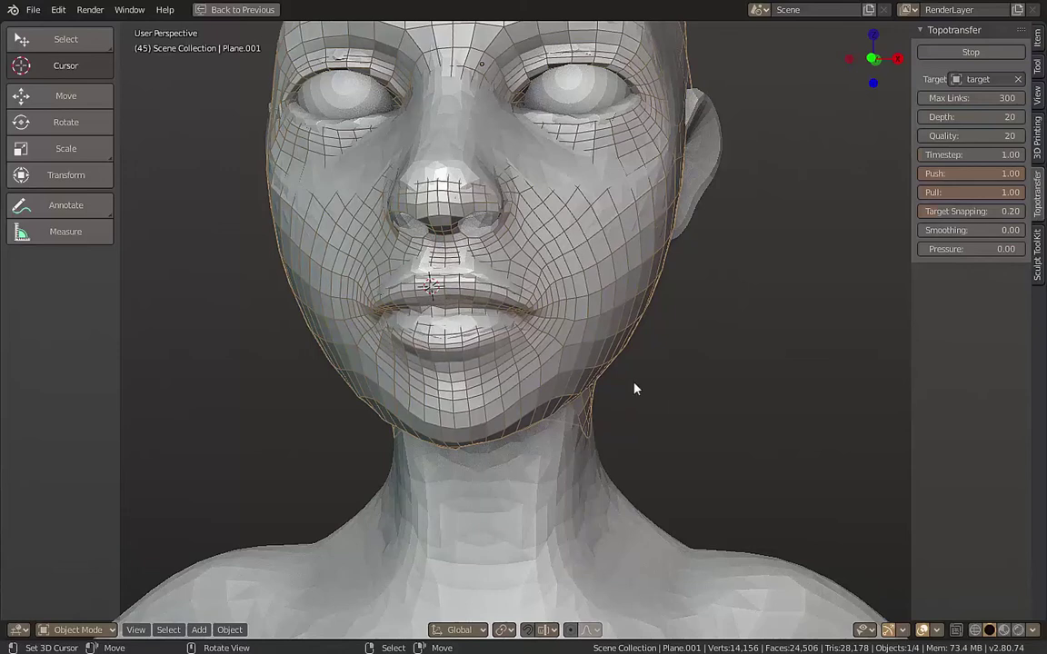
{"action": "middle_click_drag", "start_coordinate": [634, 389], "coordinate": [600, 406]}
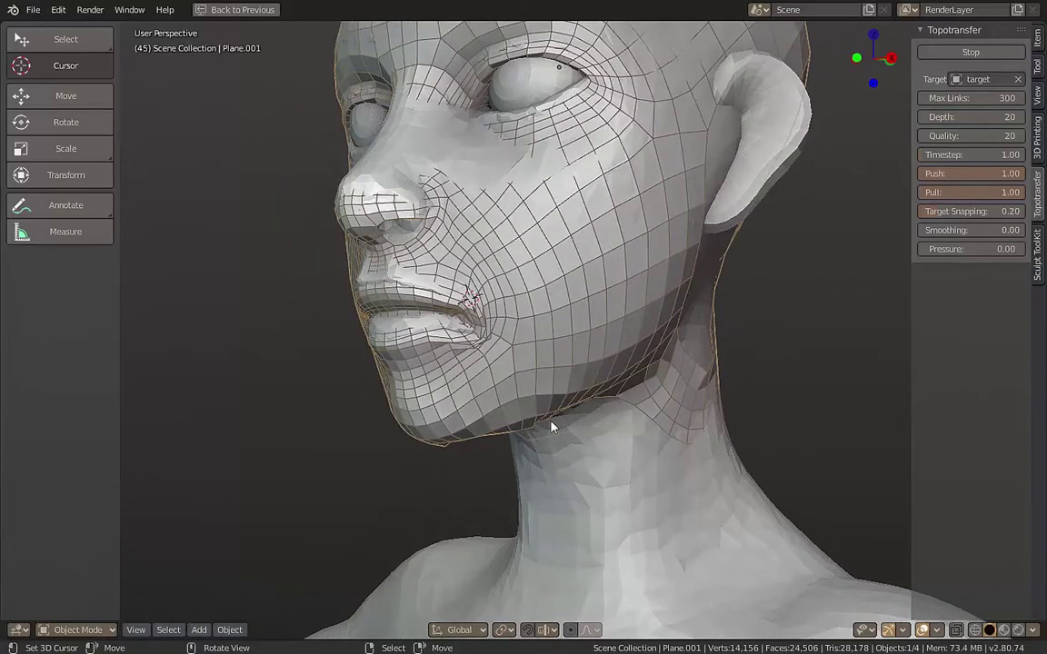
{"action": "mouse_move", "coordinate": [486, 444]}
{"action": "middle_mouse_down"}
{"action": "mouse_move", "coordinate": [608, 421]}
{"action": "mouse_move", "coordinate": [542, 439]}
{"action": "mouse_move", "coordinate": [548, 392]}
{"action": "middle_mouse_up"}
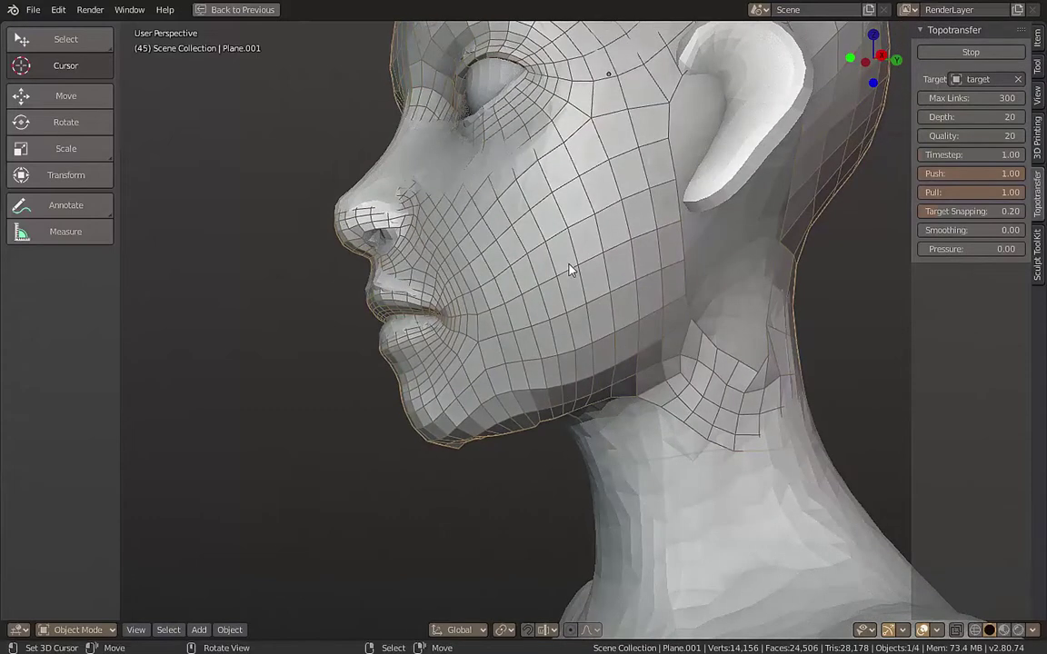
{"action": "middle_click_drag", "start_coordinate": [570, 270], "coordinate": [565, 346], "text": "shift"}
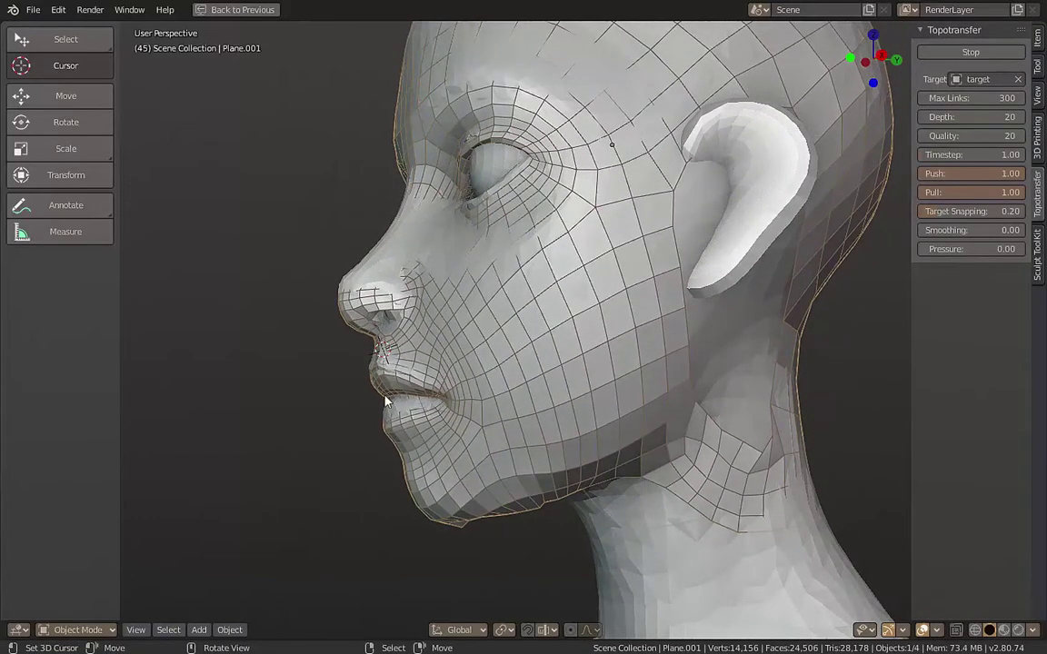
- Reset the head's location and mark guide points on the left chin and forehead
{"action": "key", "text": "alt+g"}
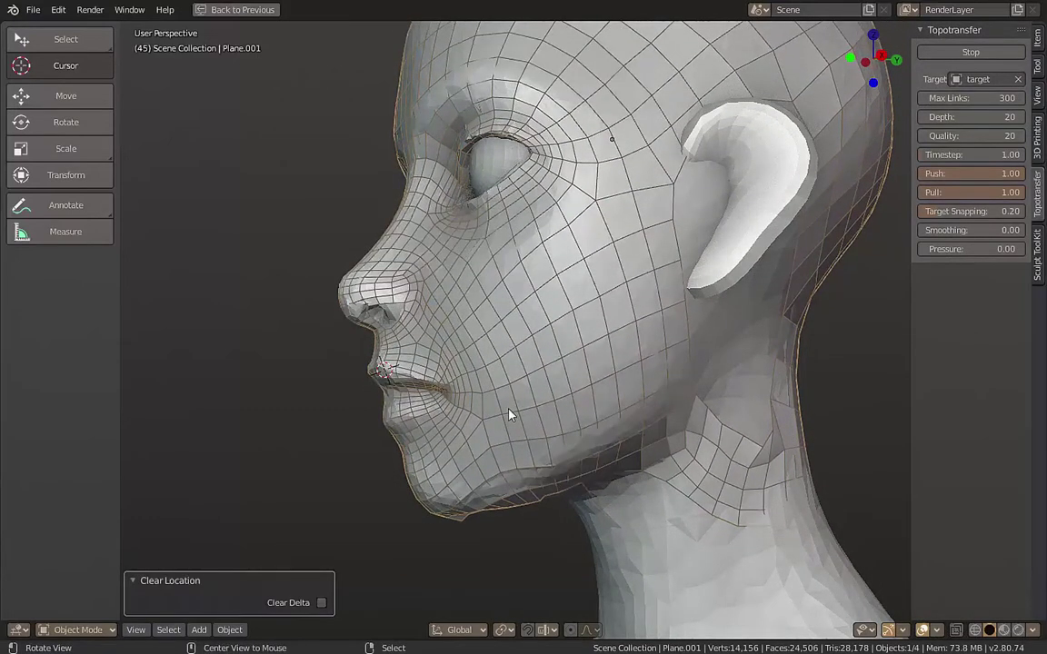
{"action": "mouse_move", "coordinate": [509, 415]}
{"action": "middle_mouse_down"}
{"action": "mouse_move", "coordinate": [684, 421]}
{"action": "mouse_move", "coordinate": [454, 357]}
{"action": "middle_mouse_up"}
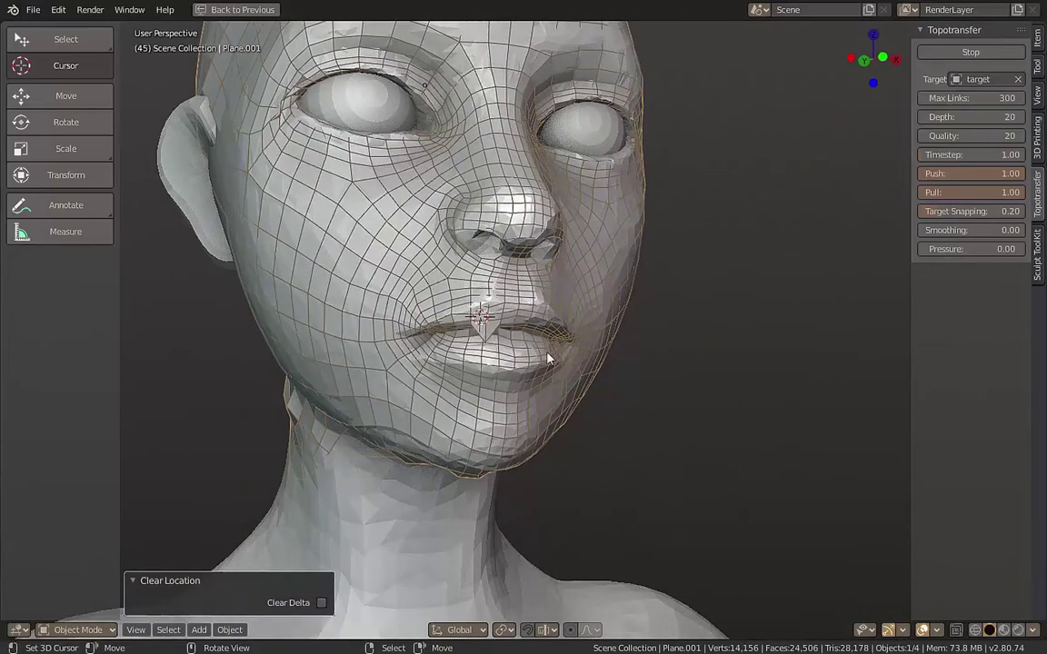
{"action": "middle_click_drag", "start_coordinate": [548, 359], "coordinate": [565, 346]}
{"action": "left_click", "coordinate": [329, 420]}
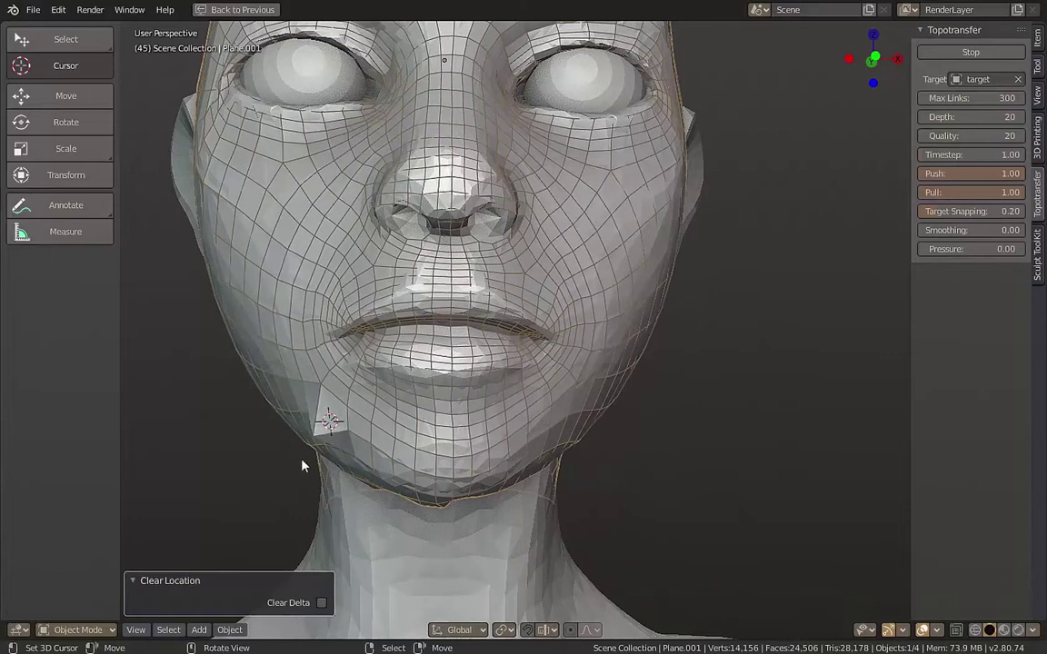
{"action": "scroll", "coordinate": [377, 258], "scroll_direction": "down", "scroll_amount": 5}
{"action": "mouse_move", "coordinate": [377, 258]}
{"action": "middle_mouse_down"}
{"action": "mouse_move", "coordinate": [408, 300]}
{"action": "mouse_move", "coordinate": [515, 372]}
{"action": "mouse_move", "coordinate": [558, 290]}
{"action": "middle_mouse_up"}
{"action": "scroll", "coordinate": [409, 300], "scroll_direction": "up", "scroll_amount": 5}
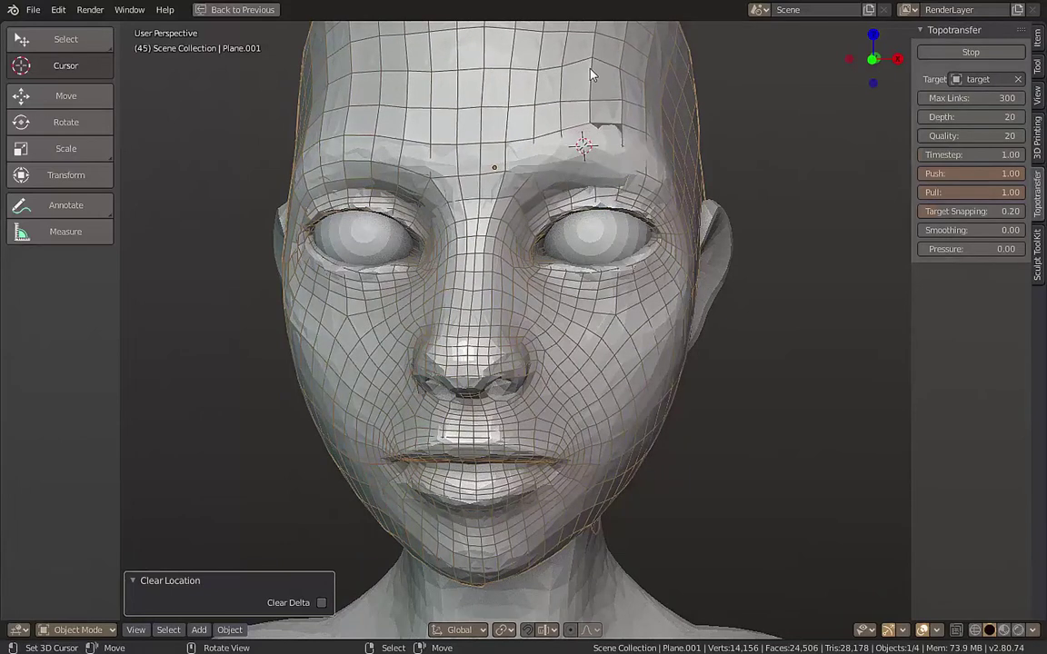
{"action": "left_click", "coordinate": [361, 154]}
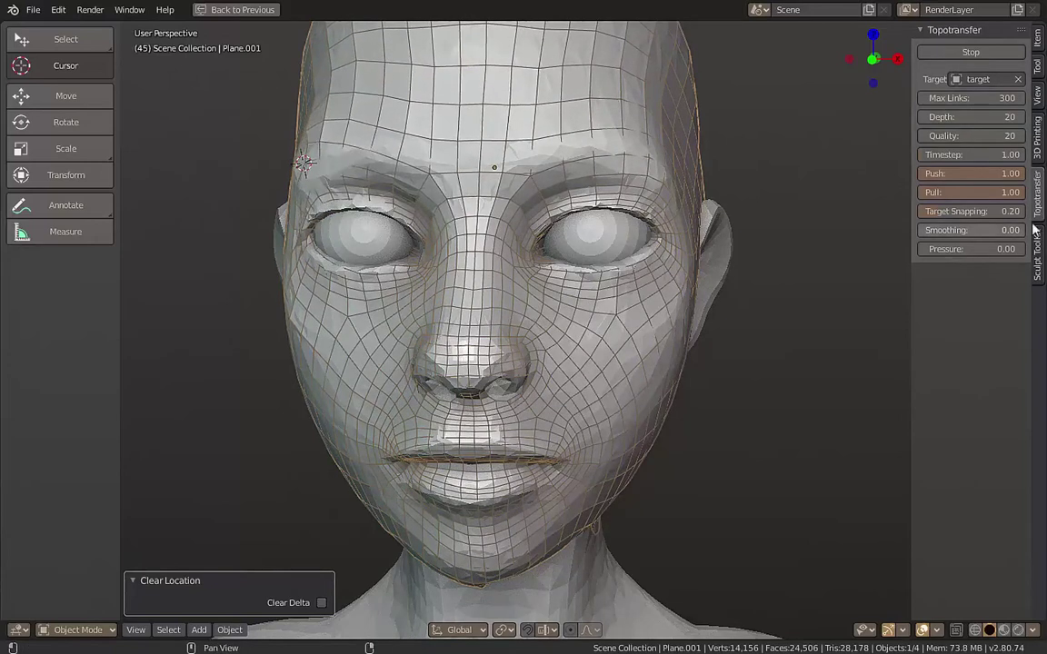
- Raise Target Snapping to 1.00 and mark two guide points on the chin
{"action": "left_click_drag", "start_coordinate": [993, 211], "coordinate": [1022, 211]}
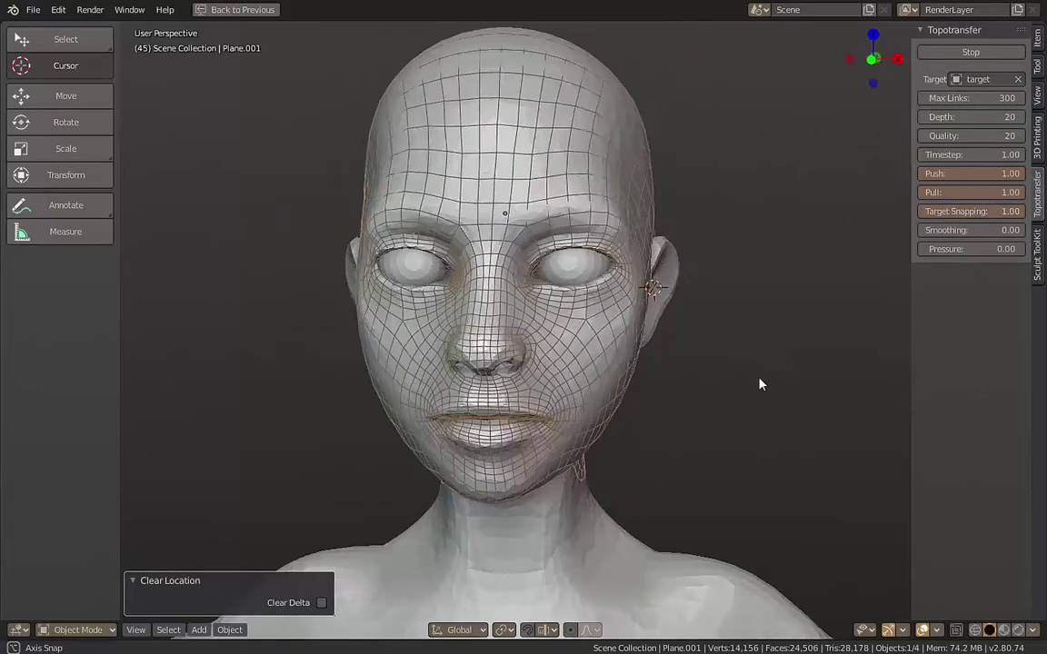
{"action": "middle_click_drag", "start_coordinate": [782, 382], "coordinate": [671, 367]}
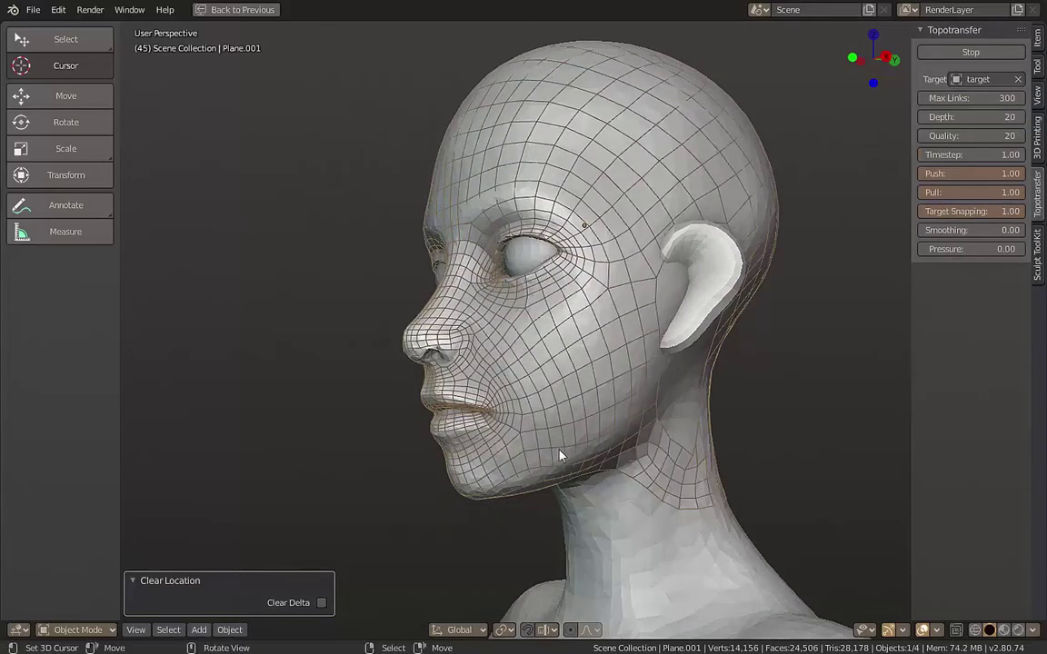
{"action": "middle_click_drag", "start_coordinate": [469, 561], "coordinate": [534, 533]}
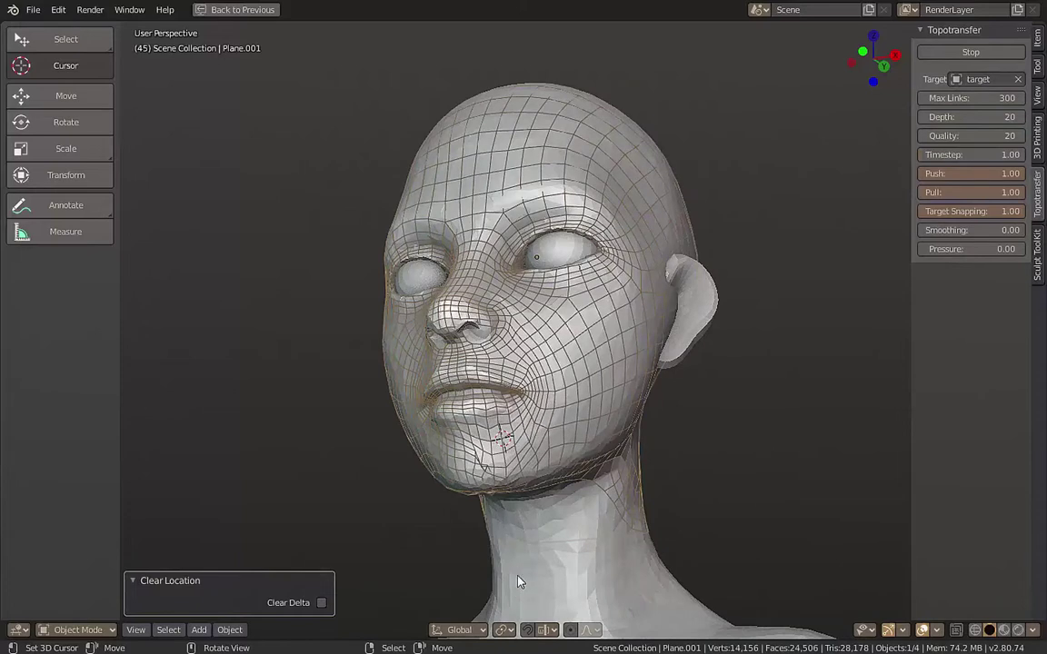
{"action": "middle_click_drag", "start_coordinate": [461, 465], "coordinate": [473, 457]}
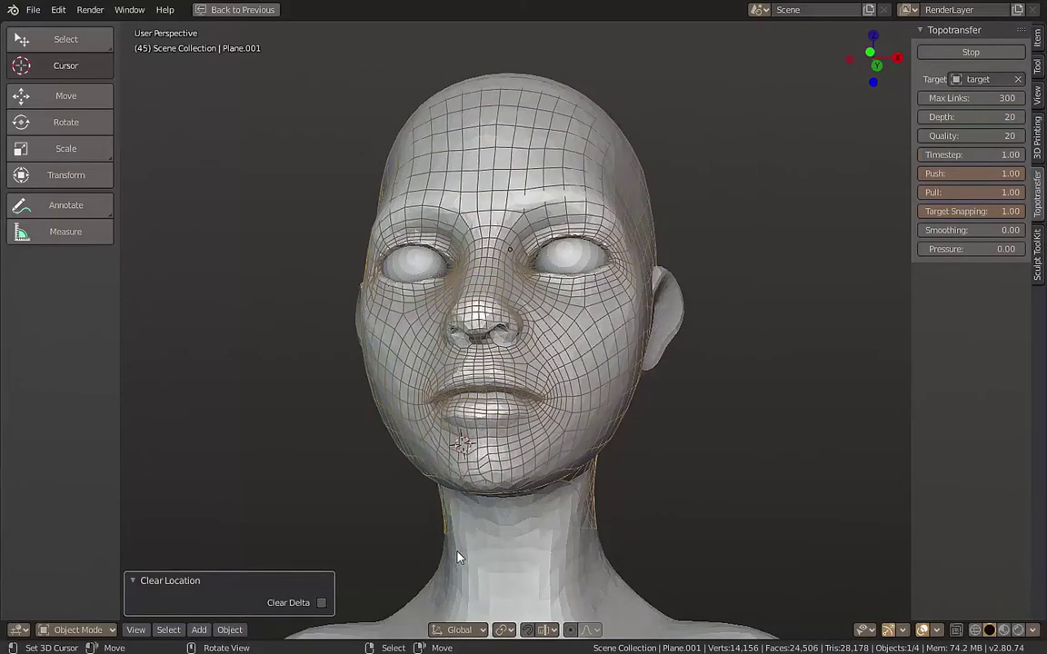
{"action": "middle_click_drag", "start_coordinate": [446, 505], "coordinate": [497, 517]}
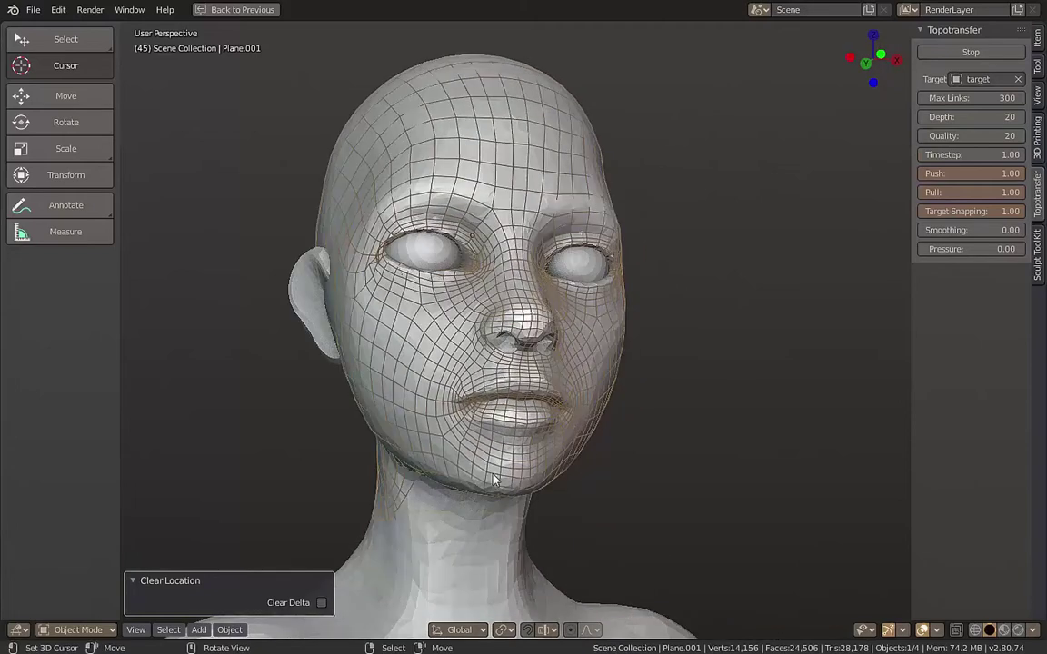
{"action": "left_click", "coordinate": [479, 443]}
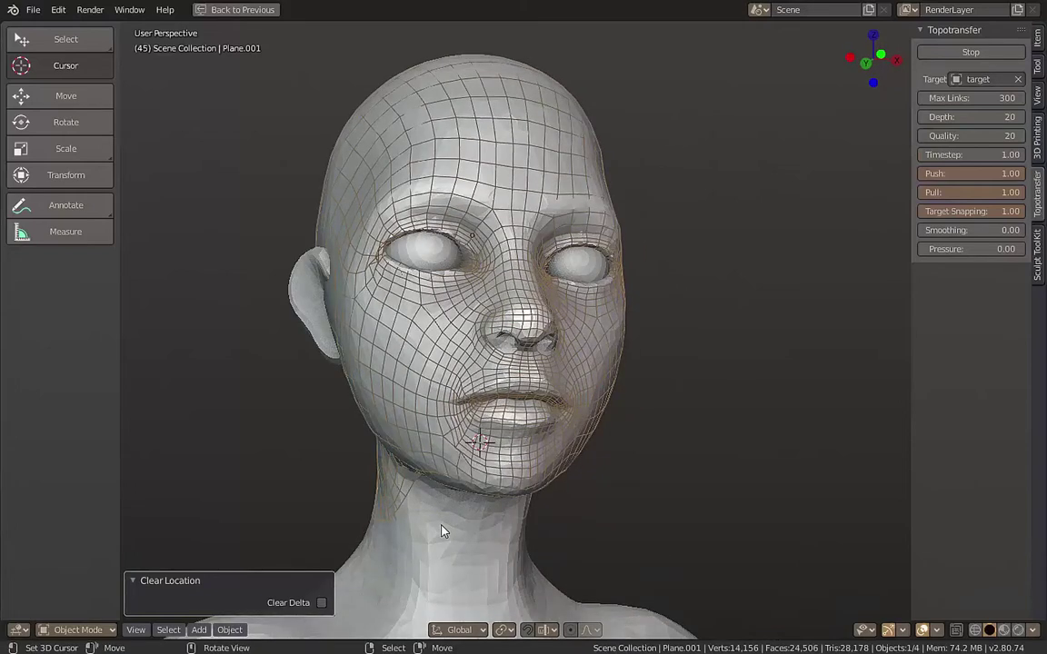
{"action": "left_click", "coordinate": [434, 451]}
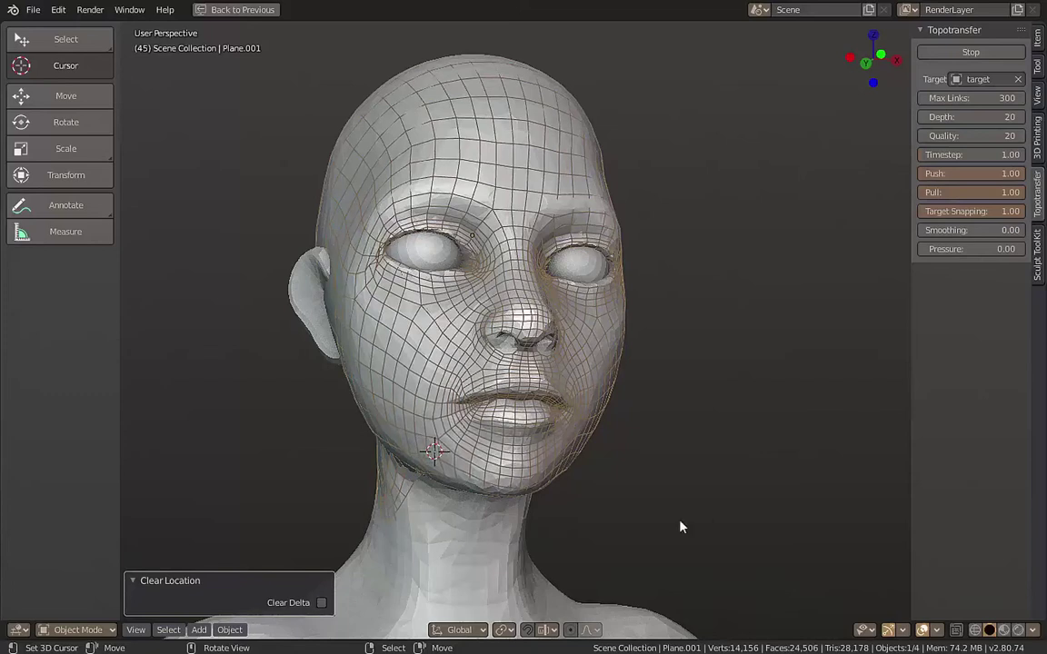
{"action": "mouse_move", "coordinate": [802, 348]}
{"action": "middle_mouse_down"}
{"action": "mouse_move", "coordinate": [675, 369]}
{"action": "mouse_move", "coordinate": [753, 380]}
{"action": "middle_mouse_up"}
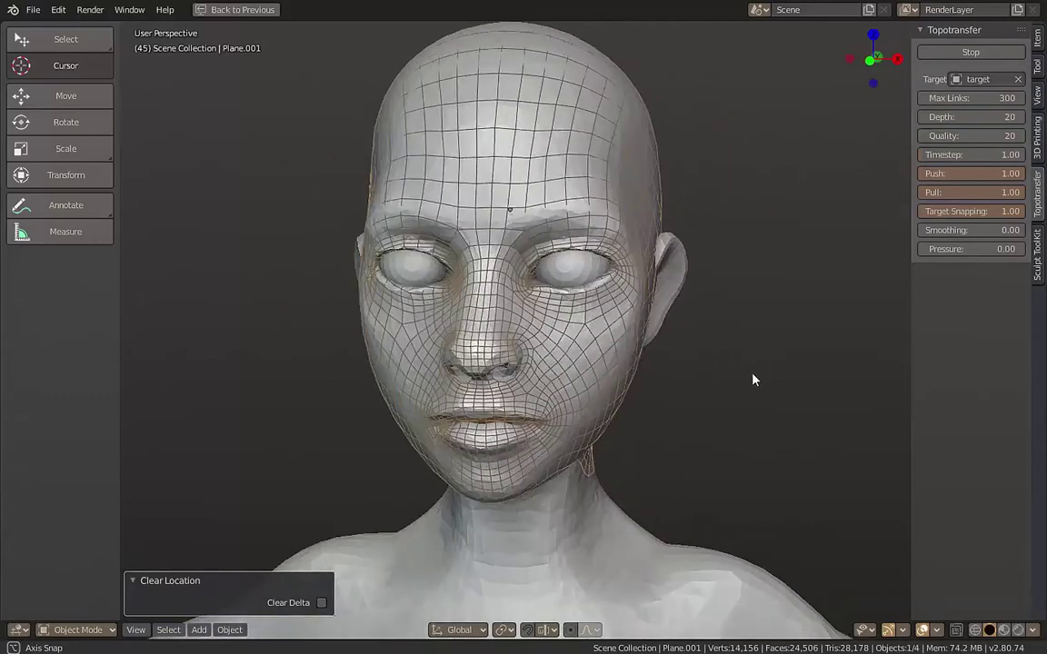
- Mark guide points on the nose tip, beside the right nostril, and on the nose
{"action": "scroll", "coordinate": [486, 398], "scroll_direction": "up", "scroll_amount": 3}
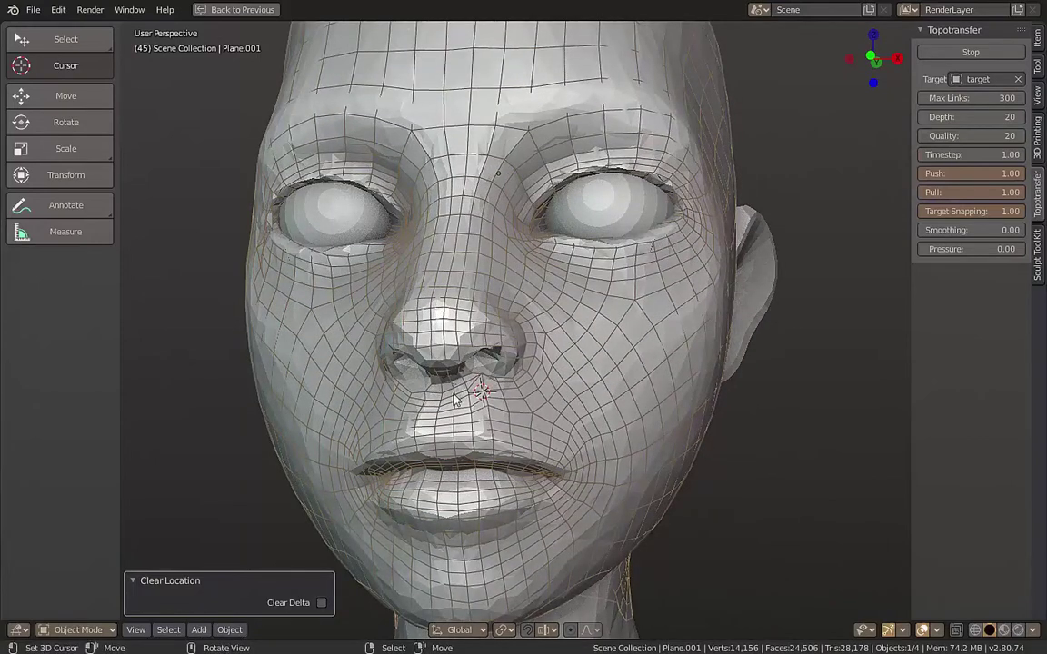
{"action": "left_click", "coordinate": [441, 319]}
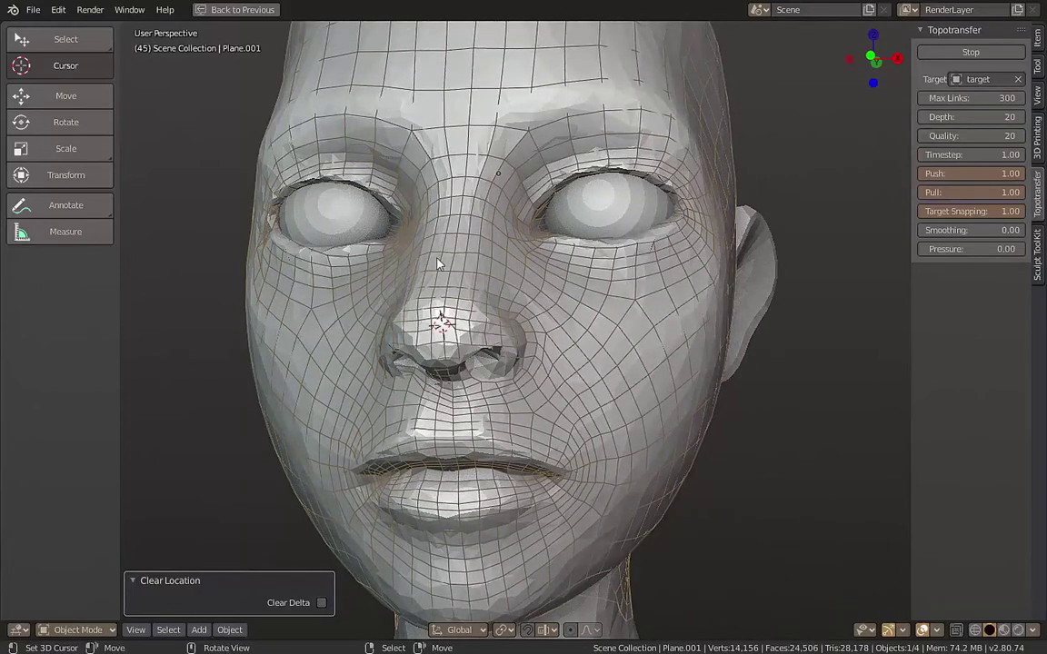
{"action": "mouse_move", "coordinate": [434, 327]}
{"action": "middle_mouse_down"}
{"action": "mouse_move", "coordinate": [478, 327]}
{"action": "mouse_move", "coordinate": [520, 300]}
{"action": "middle_mouse_up"}
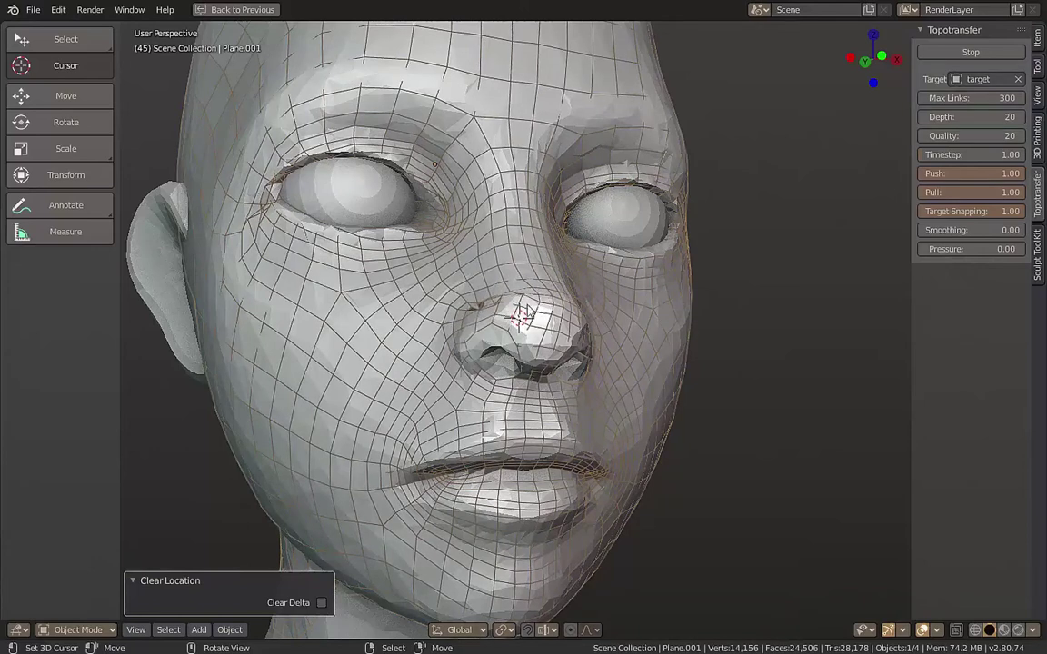
{"action": "mouse_move", "coordinate": [664, 343]}
{"action": "middle_mouse_down"}
{"action": "mouse_move", "coordinate": [600, 346]}
{"action": "mouse_move", "coordinate": [529, 321]}
{"action": "middle_mouse_up"}
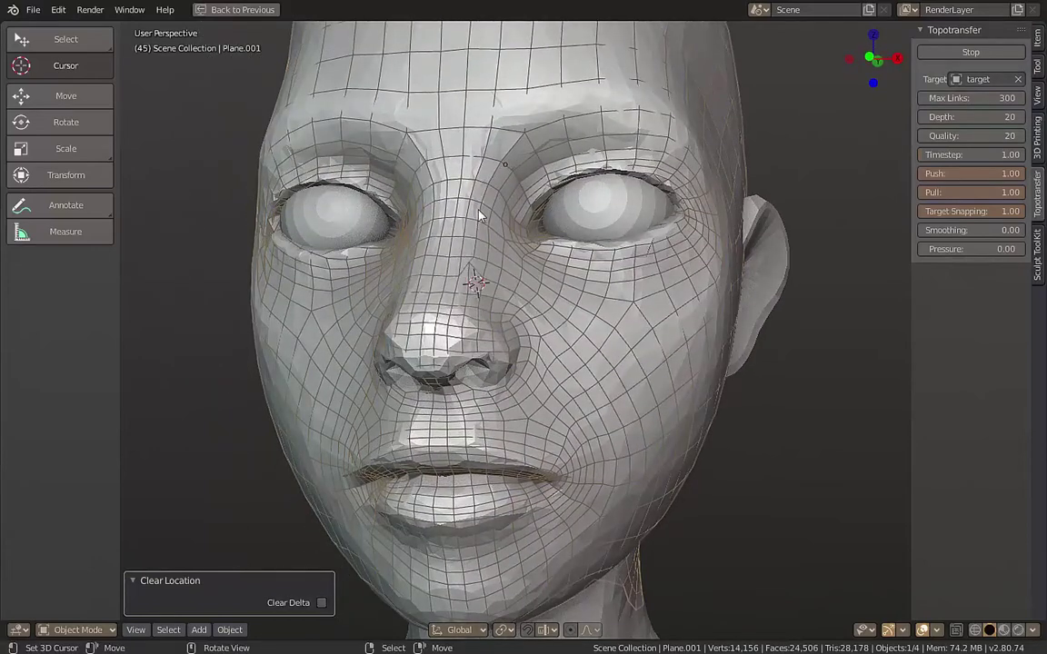
{"action": "left_click", "coordinate": [532, 353]}
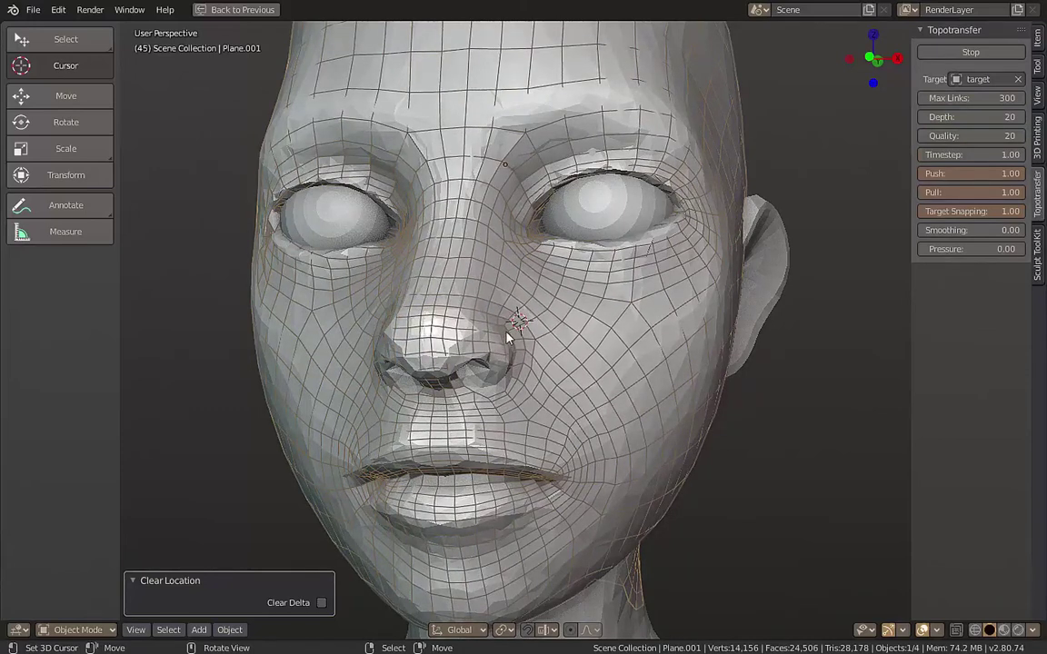
{"action": "middle_click_drag", "start_coordinate": [402, 350], "coordinate": [468, 412]}
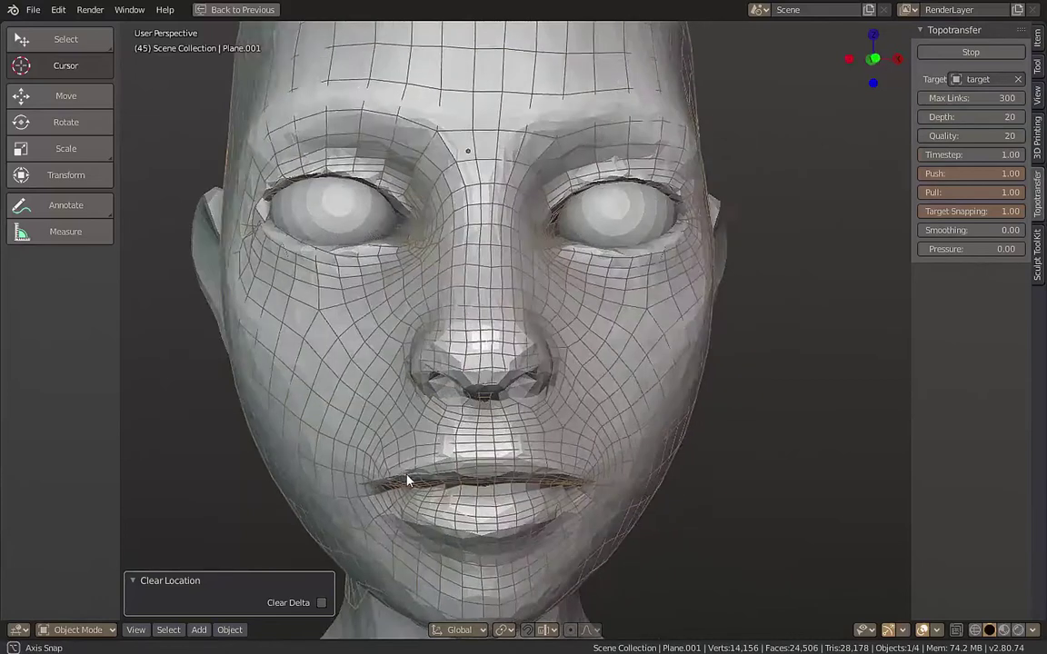
{"action": "left_click", "coordinate": [484, 374]}
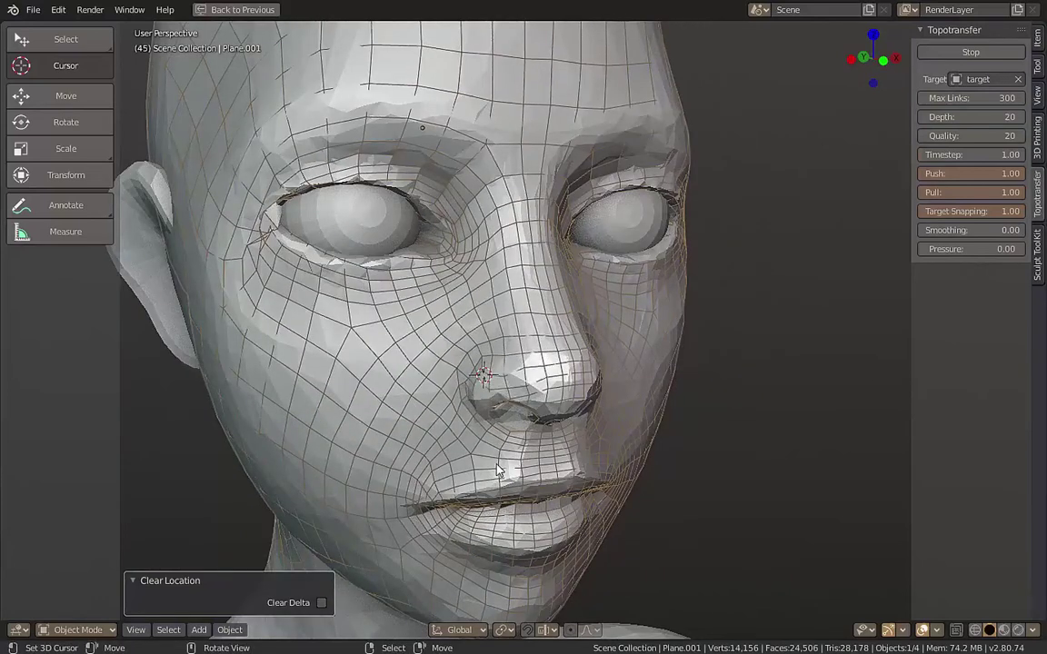
- Zoom out and stop the Topotransfer run
{"action": "scroll", "coordinate": [585, 557], "scroll_direction": "down", "scroll_amount": 2}
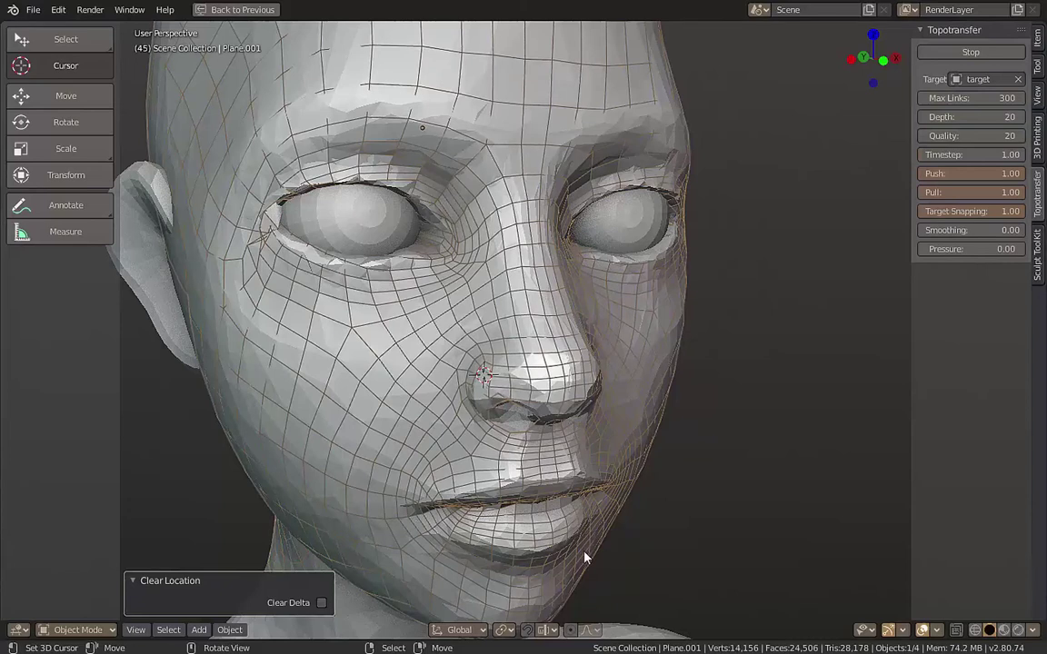
{"action": "scroll", "coordinate": [586, 561], "scroll_direction": "down", "scroll_amount": 3}
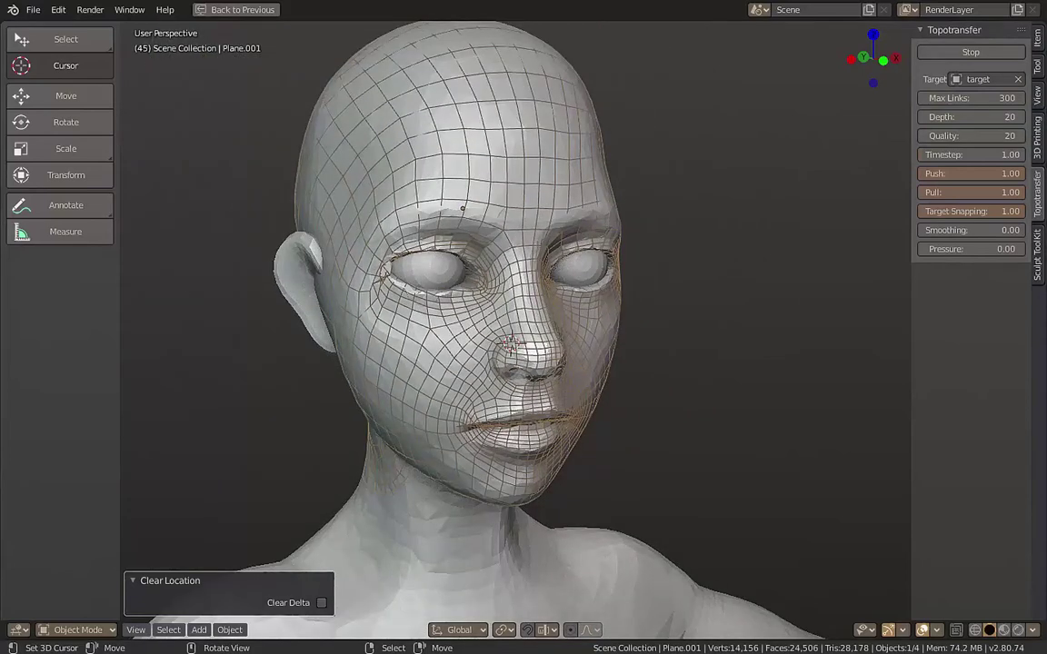
{"action": "left_click", "coordinate": [991, 54]}
{"action": "mouse_move", "coordinate": [868, 294]}
{"action": "middle_mouse_down"}
{"action": "mouse_move", "coordinate": [810, 250]}
{"action": "mouse_move", "coordinate": [659, 228]}
{"action": "middle_mouse_up"}
- Move the quad head 2.54 units along X so it sits beside the bust
{"action": "key", "text": "g"}
{"action": "key", "text": "x"}
{"action": "left_click", "coordinate": [763, 265]}
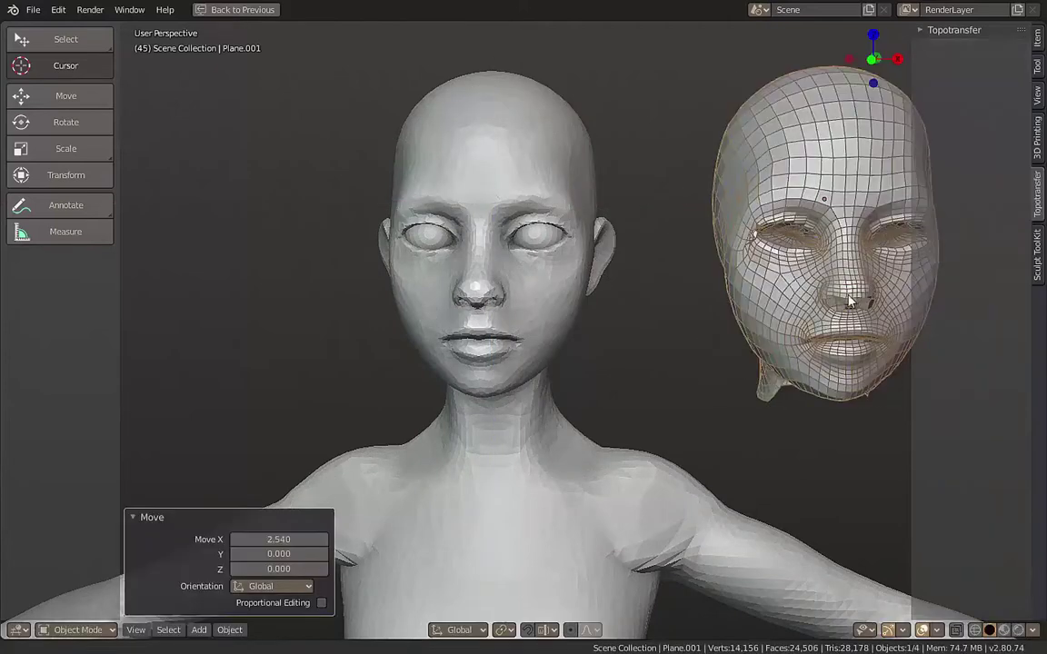
{"action": "scroll", "coordinate": [662, 309], "scroll_direction": "up", "scroll_amount": 3}
{"action": "middle_click_drag", "start_coordinate": [862, 176], "coordinate": [701, 194]}
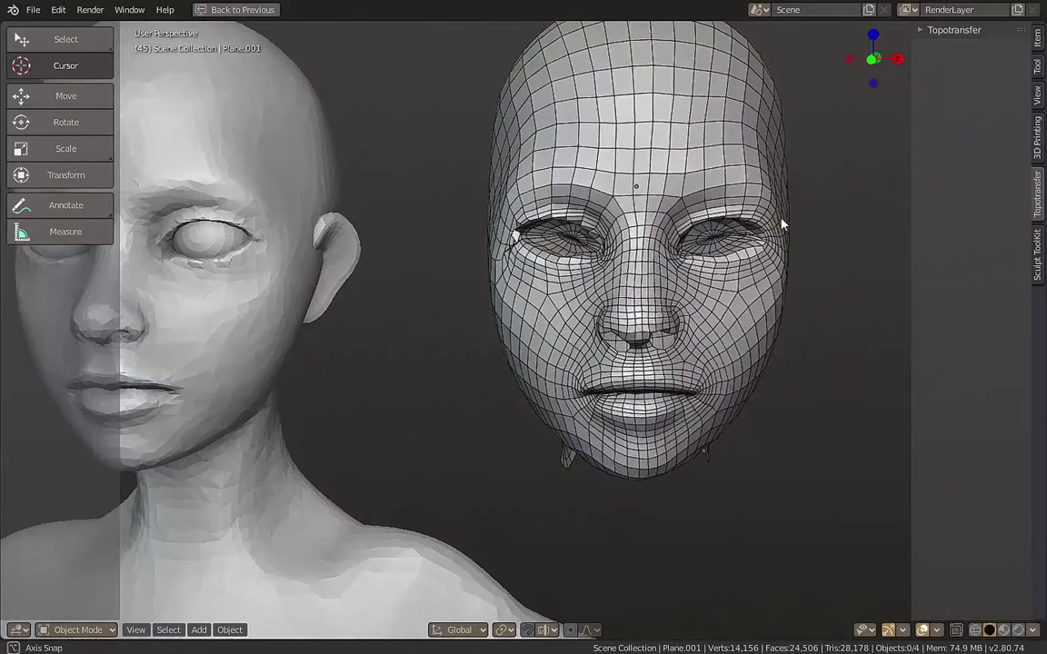
- Clear the selection, expand the Topotransfer settings, and start it running again
{"action": "key", "text": "a"}
{"action": "left_click", "coordinate": [950, 30]}
{"action": "key", "text": "alt+a"}
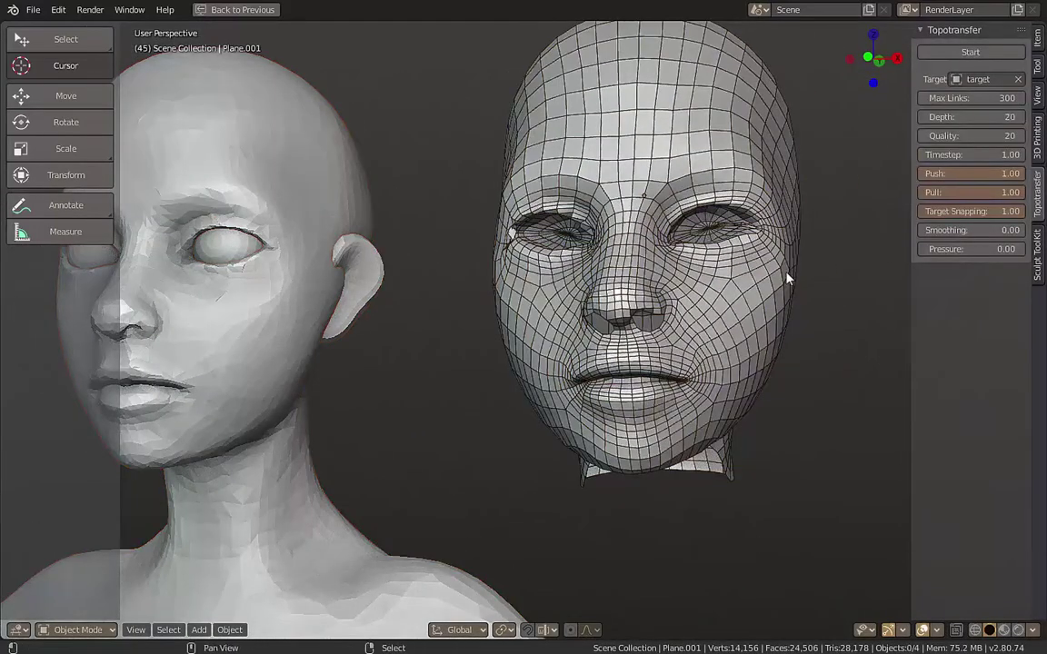
{"action": "mouse_move", "coordinate": [789, 281]}
{"action": "middle_mouse_down"}
{"action": "mouse_move", "coordinate": [822, 398]}
{"action": "mouse_move", "coordinate": [751, 414]}
{"action": "mouse_move", "coordinate": [845, 430]}
{"action": "mouse_move", "coordinate": [728, 409]}
{"action": "mouse_move", "coordinate": [883, 425]}
{"action": "mouse_move", "coordinate": [716, 401]}
{"action": "middle_mouse_up"}
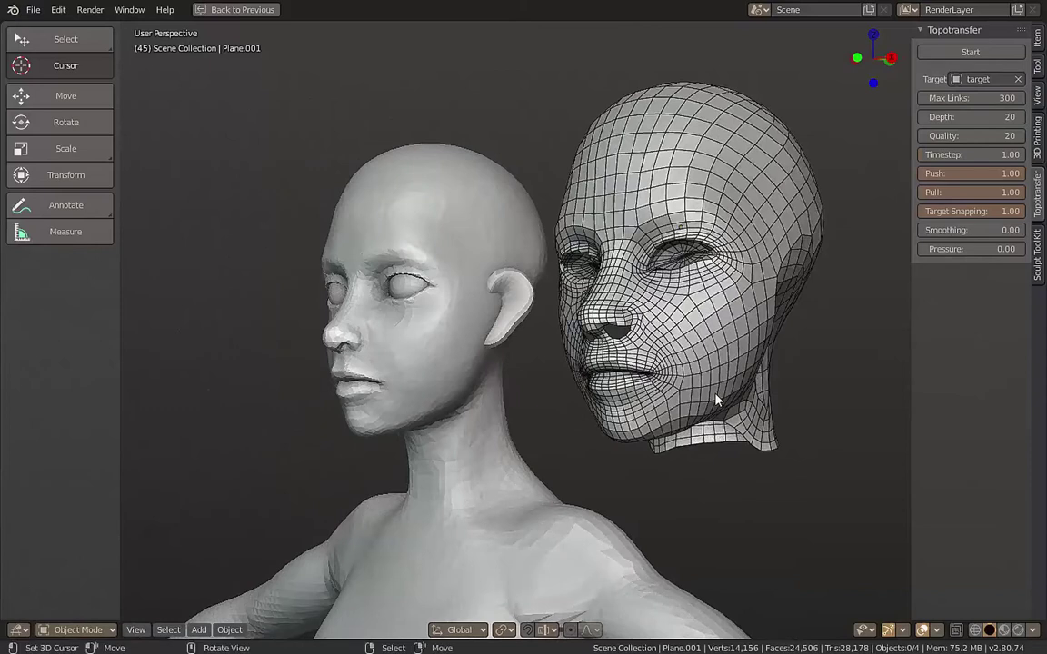
{"action": "left_click", "coordinate": [970, 52]}
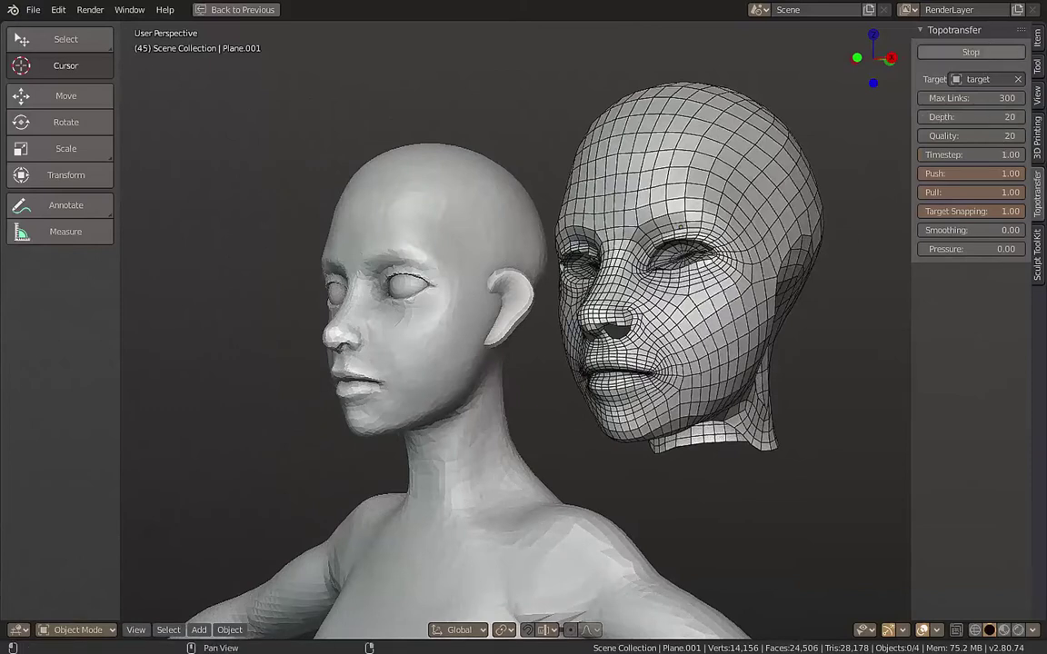